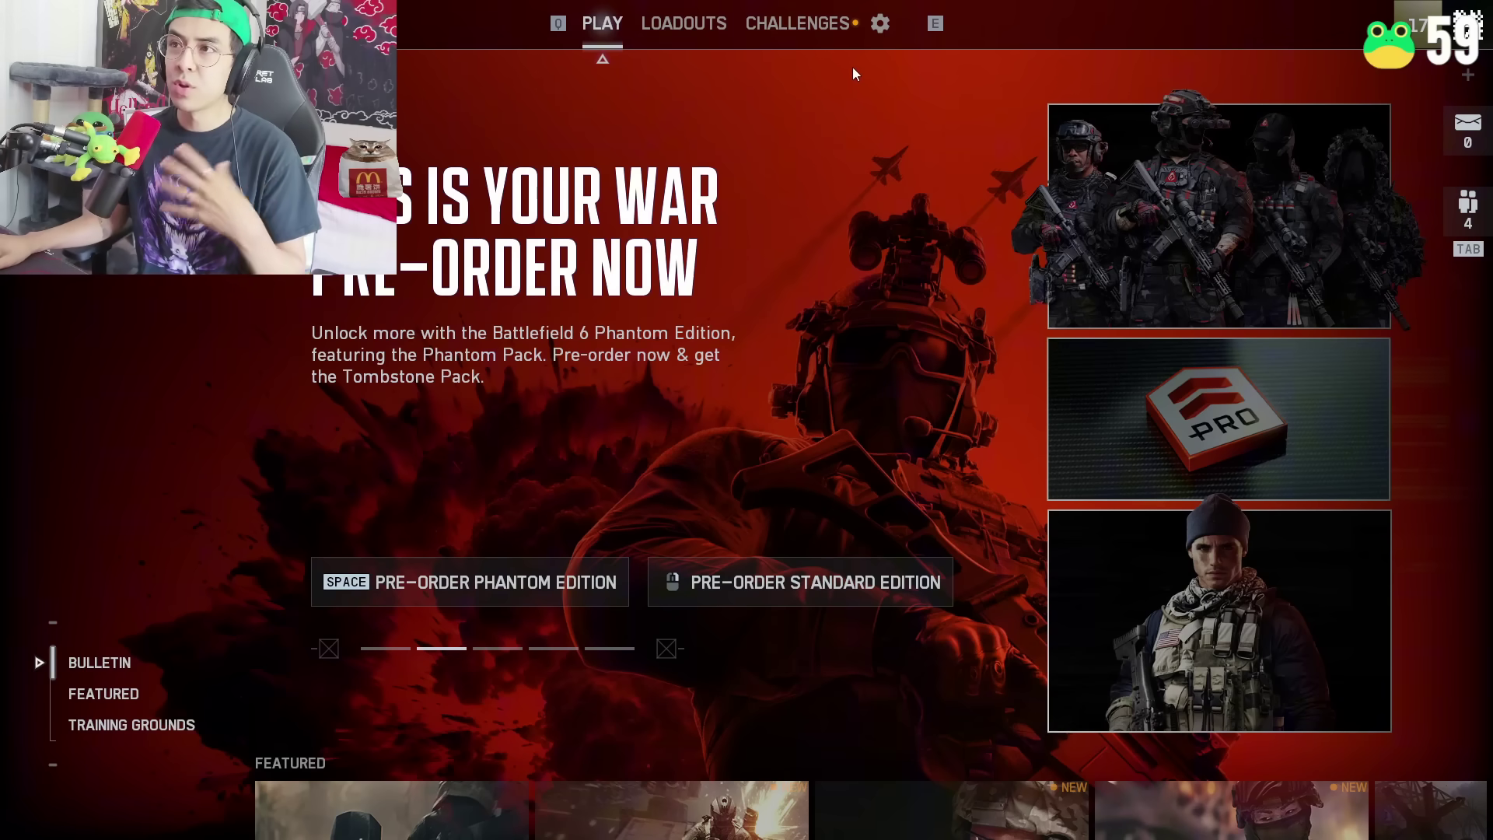
Open the graphics settings and set the Performance Preset to Custom.
{"action": "left_click", "coordinate": [882, 31]}
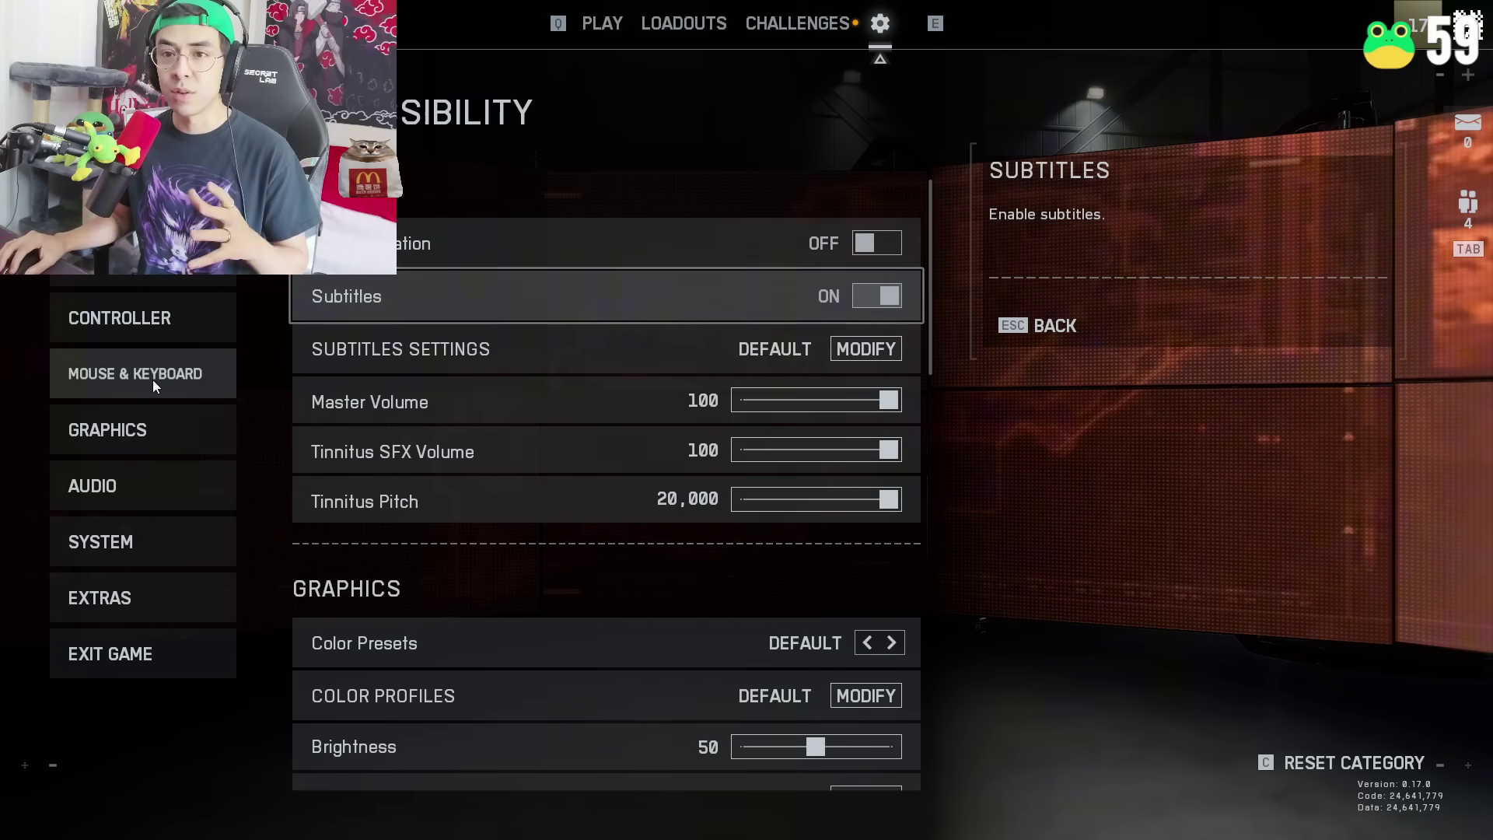
{"action": "left_click", "coordinate": [147, 429]}
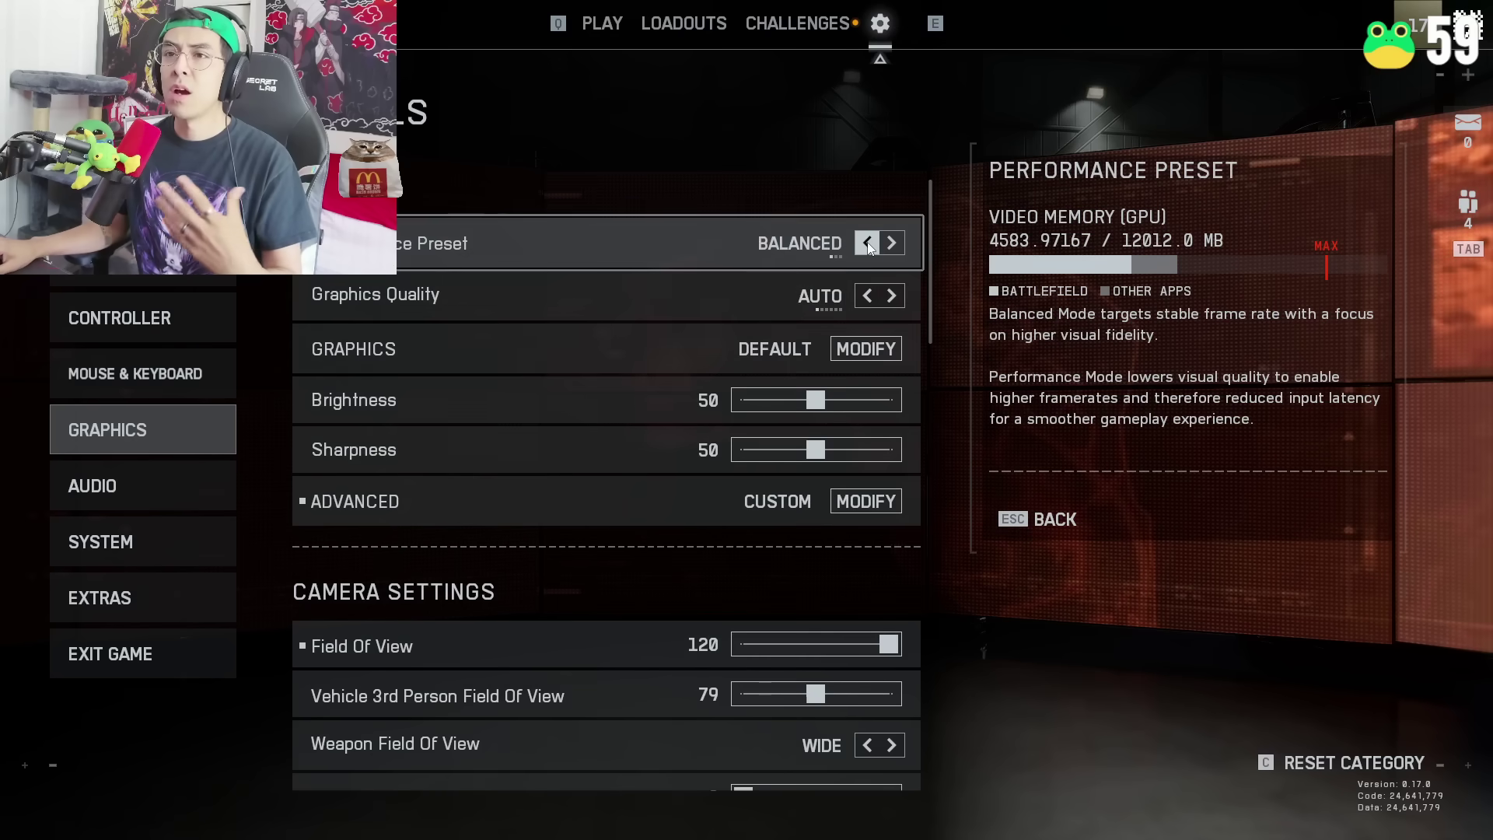
{"action": "left_click", "coordinate": [892, 243]}
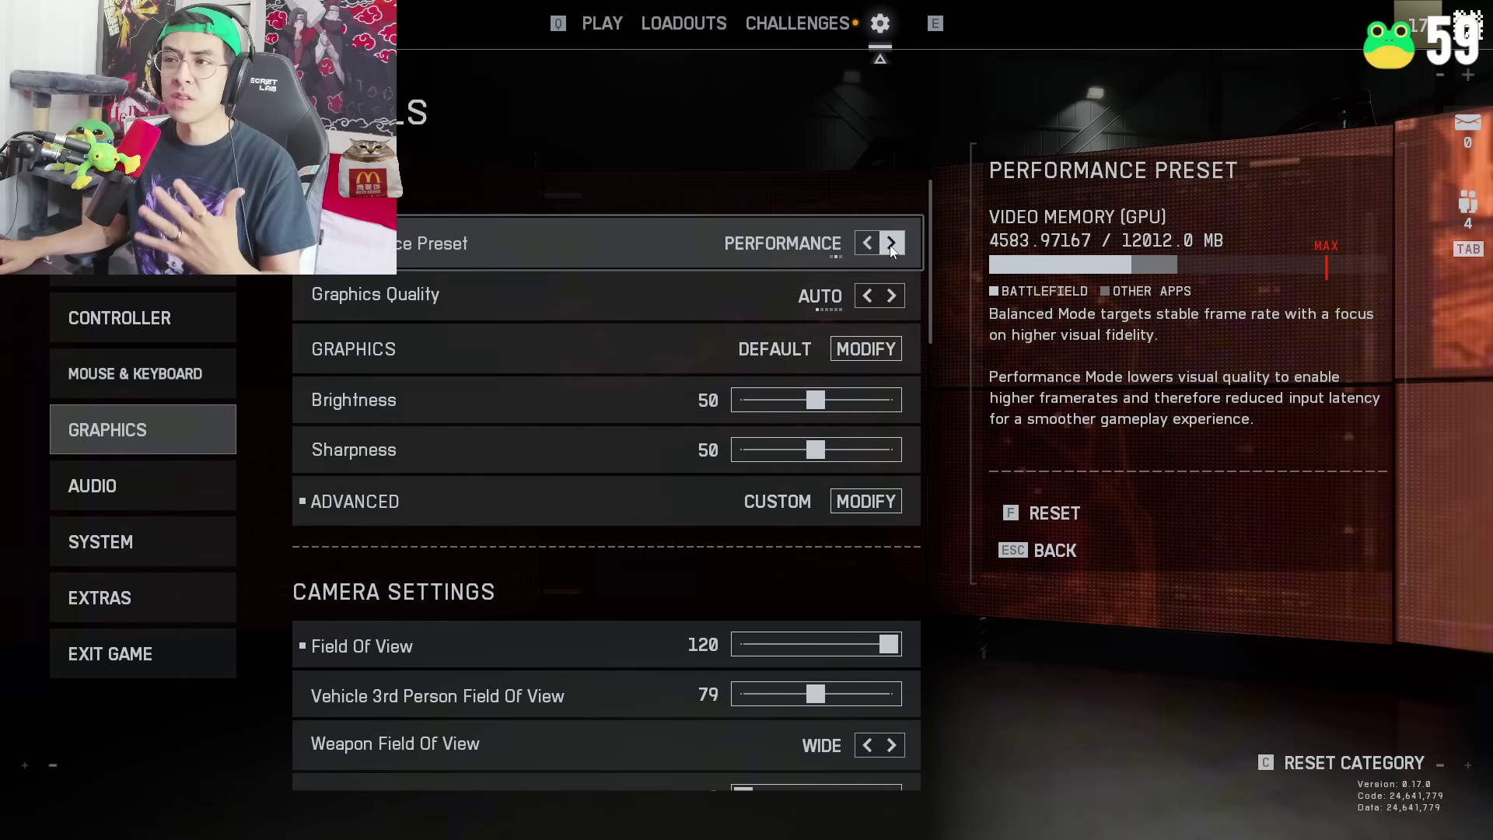
{"action": "left_click", "coordinate": [891, 244]}
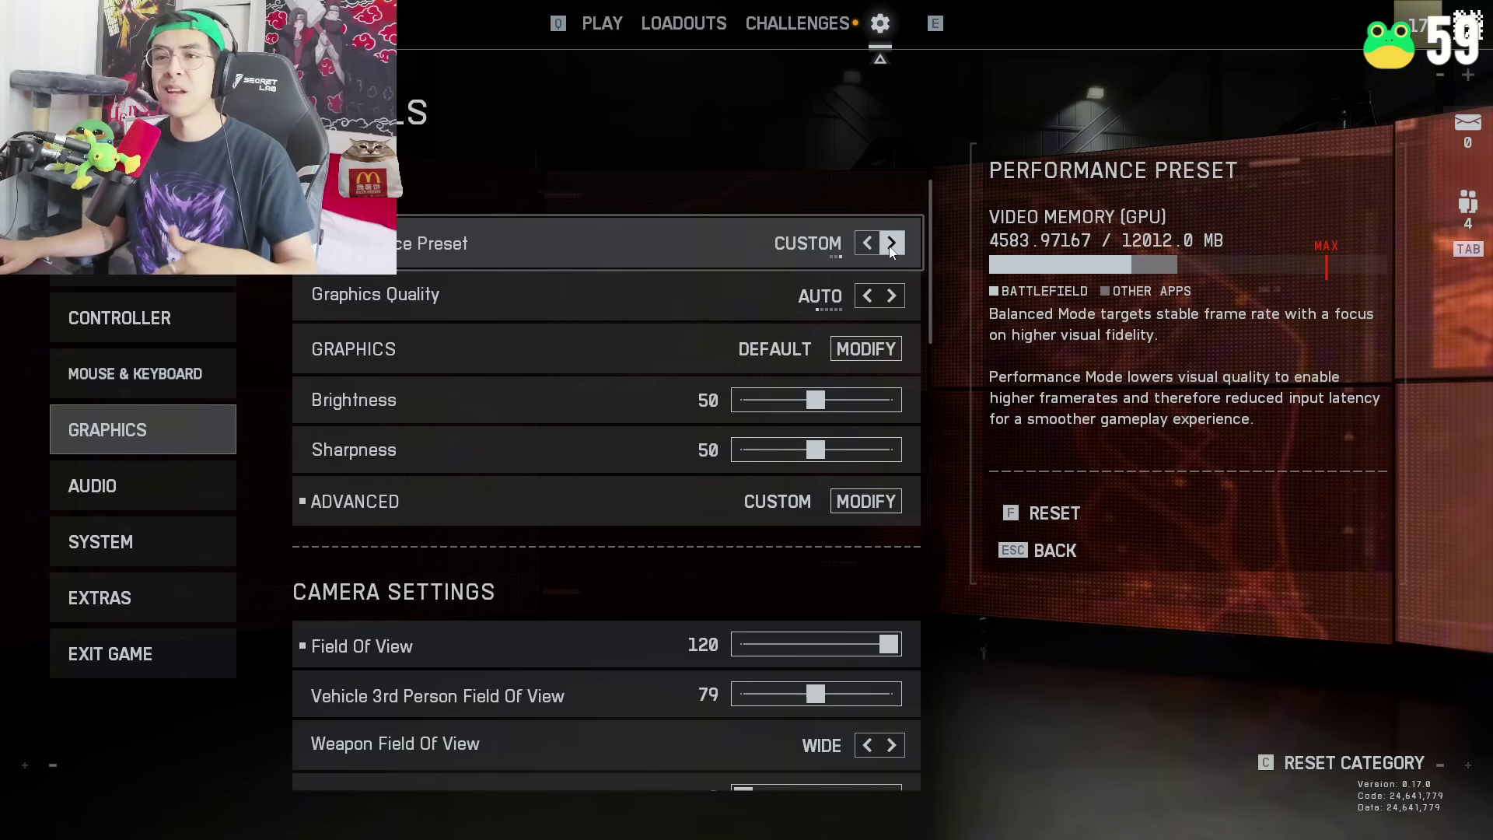
Set the overall Graphics Quality to Custom.
{"action": "left_click", "coordinate": [891, 297]}
{"action": "left_click", "coordinate": [892, 296]}
{"action": "left_click", "coordinate": [891, 296]}
{"action": "left_click", "coordinate": [891, 297]}
{"action": "left_click", "coordinate": [892, 302]}
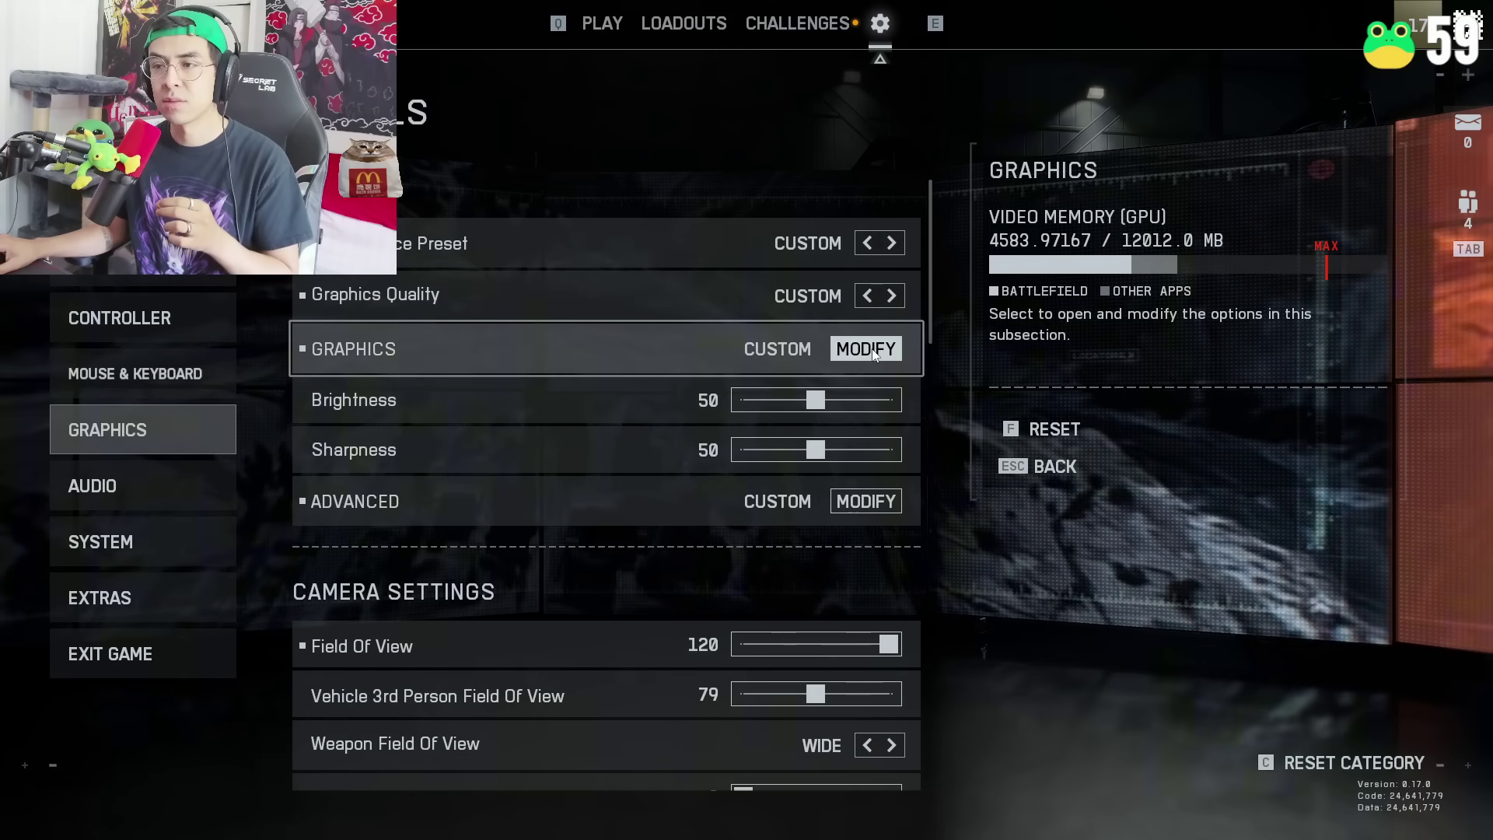
In the detailed graphics options, set Texture Filtering to High and Mesh, Terrain, Undergrowth and Effects Quality to Low.
{"action": "left_click", "coordinate": [866, 349]}
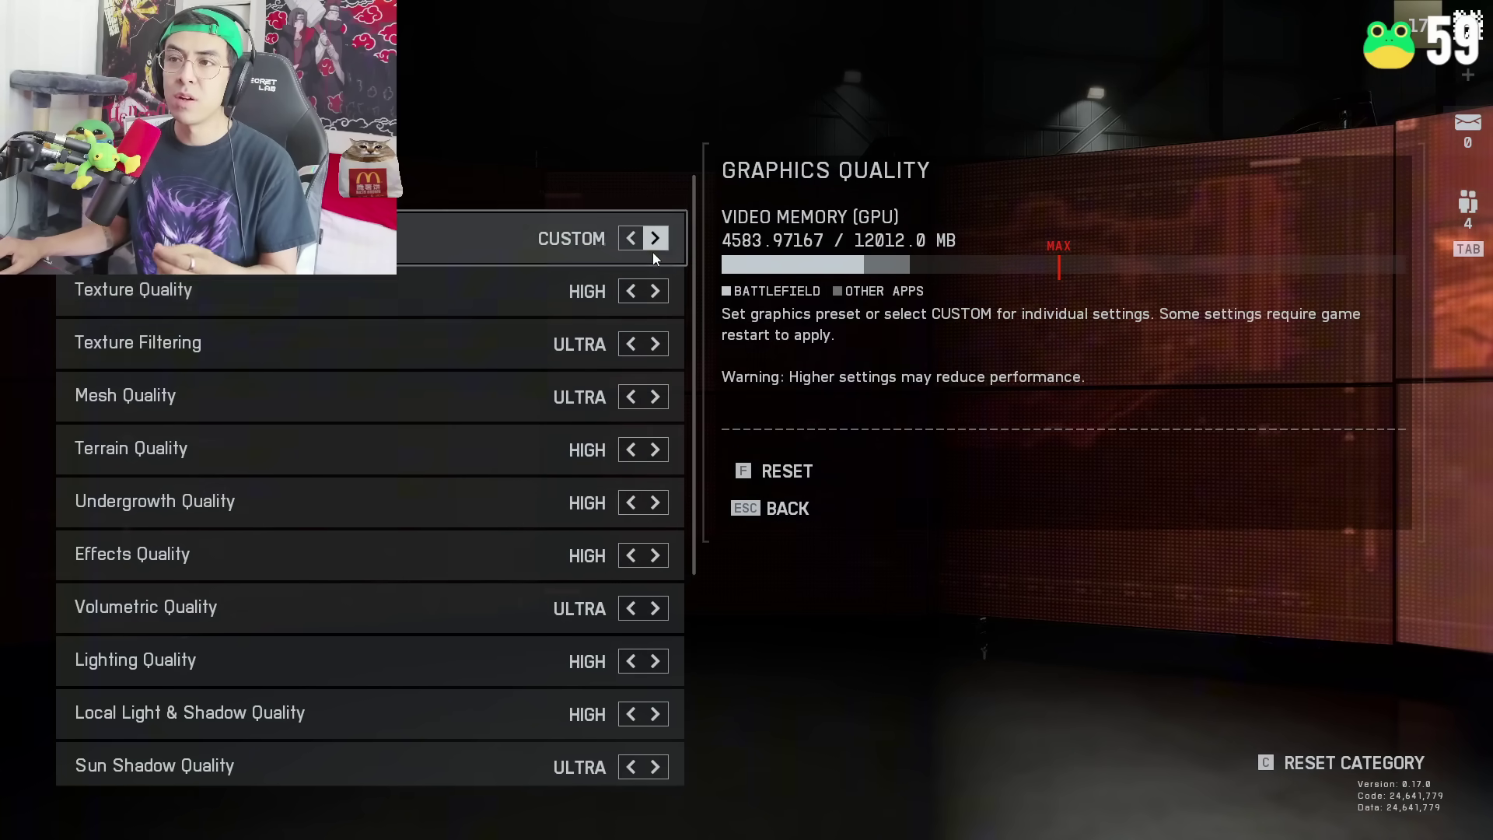
{"action": "left_click", "coordinate": [656, 344]}
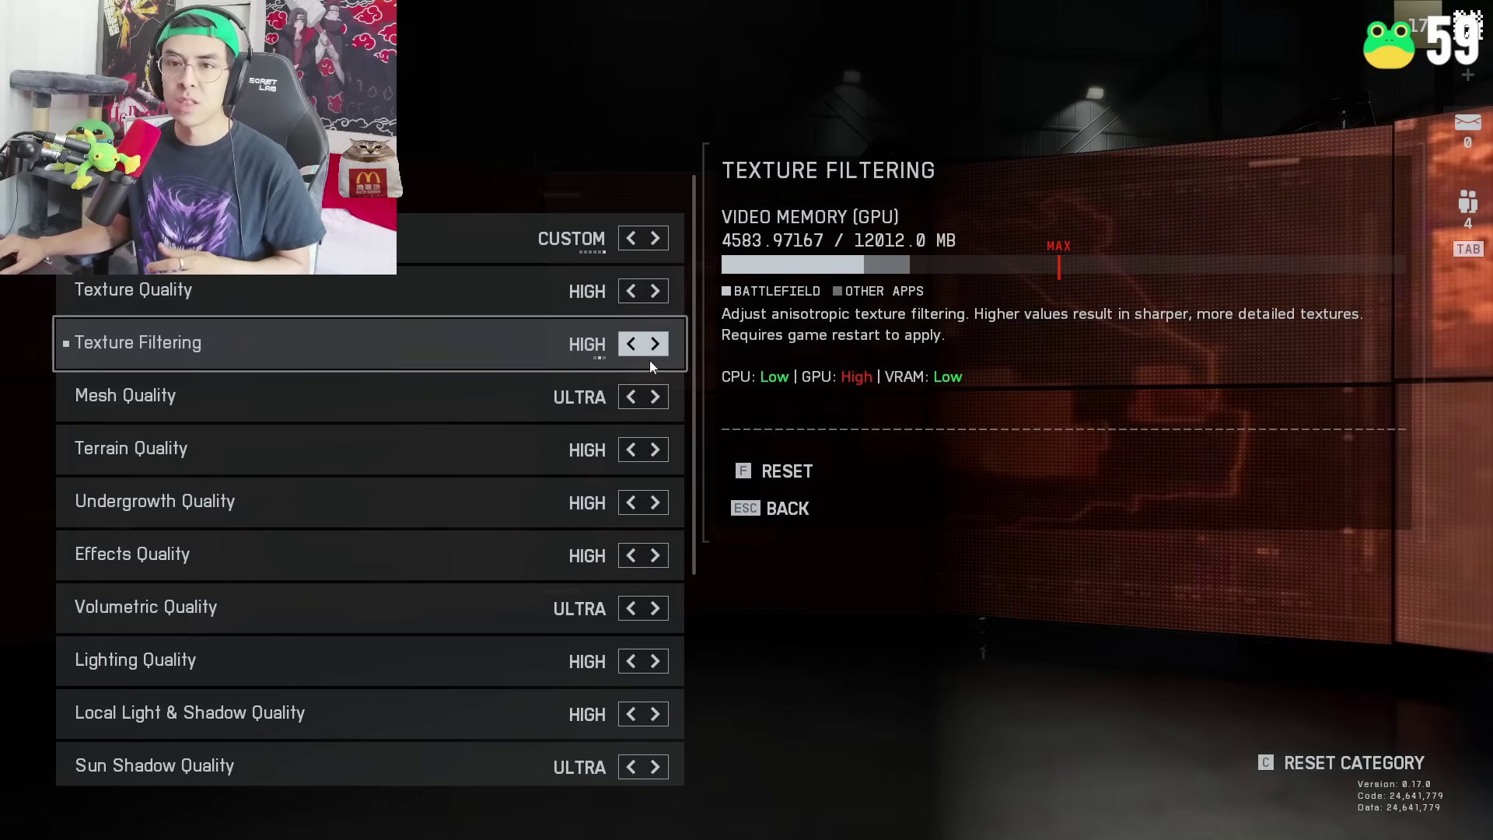
{"action": "left_click", "coordinate": [655, 396]}
{"action": "double_click", "coordinate": [655, 449]}
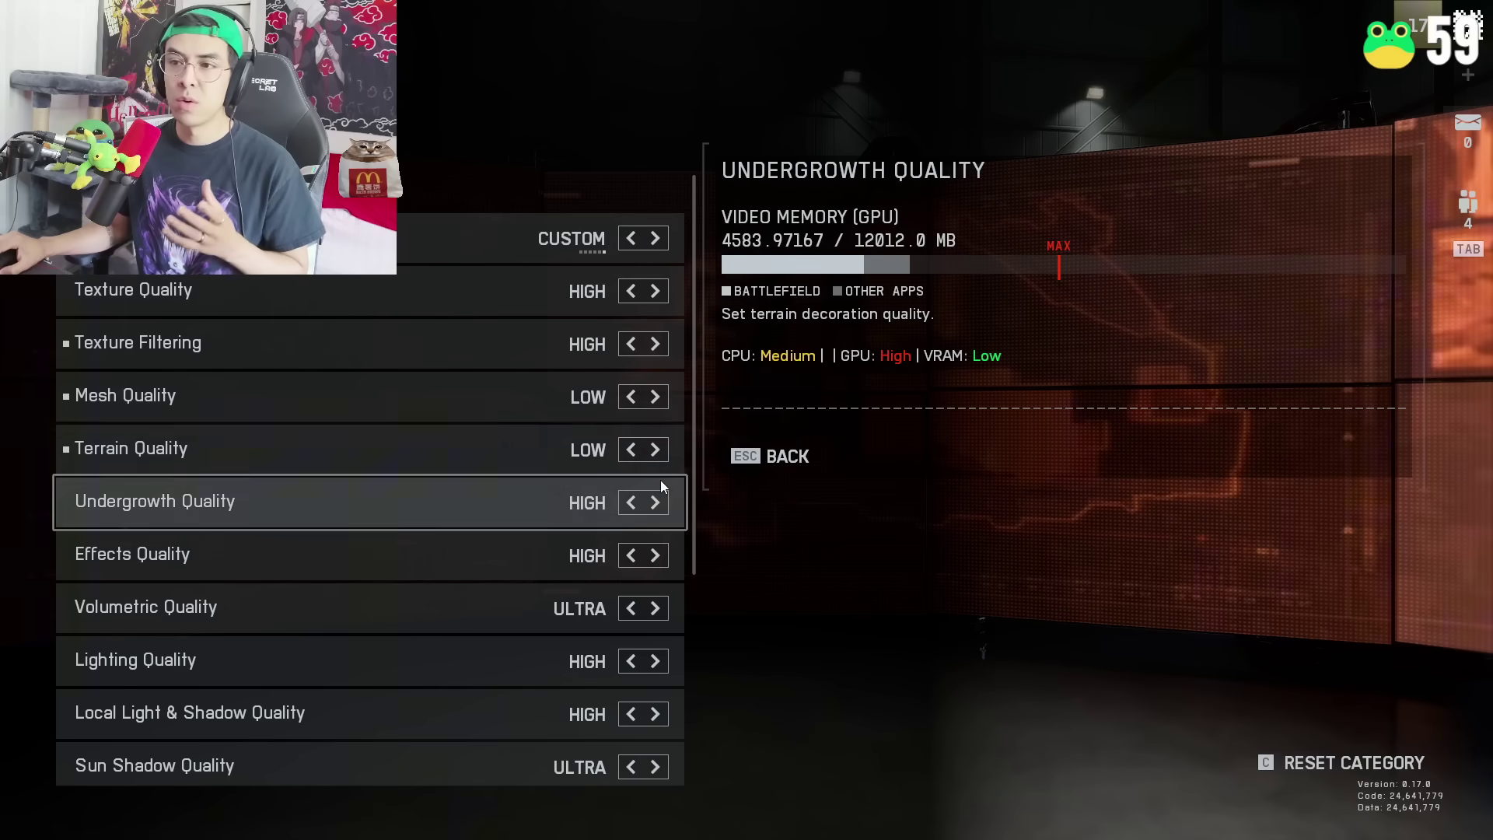
{"action": "double_click", "coordinate": [663, 512]}
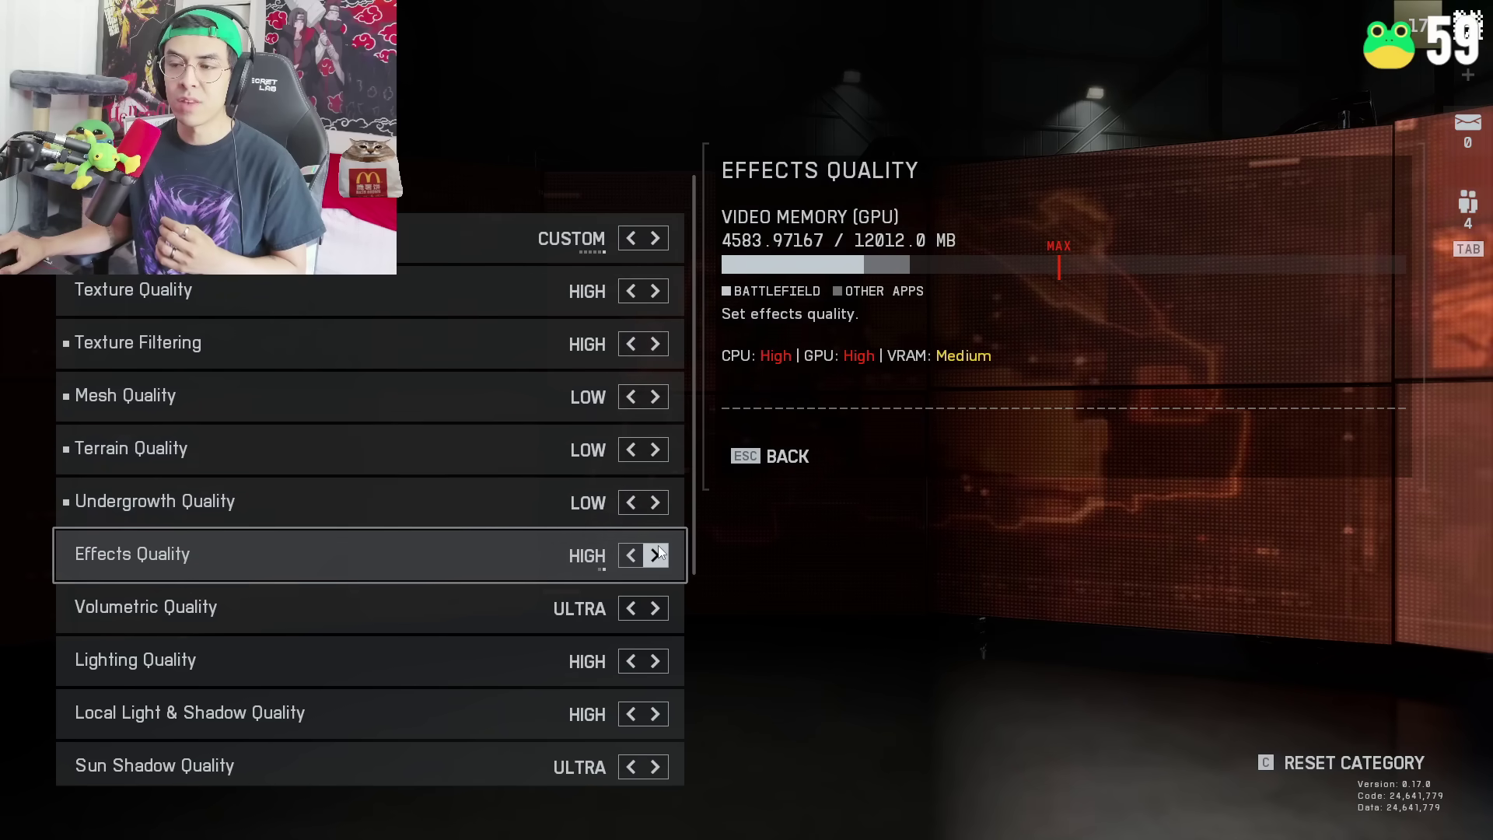
{"action": "double_click", "coordinate": [658, 550]}
Set Volumetric, Lighting, Local Light & Shadow and Sun Shadow Quality to Low, and Shadow Filtering to PCF.
{"action": "scroll", "coordinate": [661, 540], "scroll_direction": "down", "scroll_amount": 4}
{"action": "left_click", "coordinate": [655, 408]}
{"action": "double_click", "coordinate": [655, 459]}
{"action": "double_click", "coordinate": [656, 511]}
{"action": "left_click", "coordinate": [655, 564]}
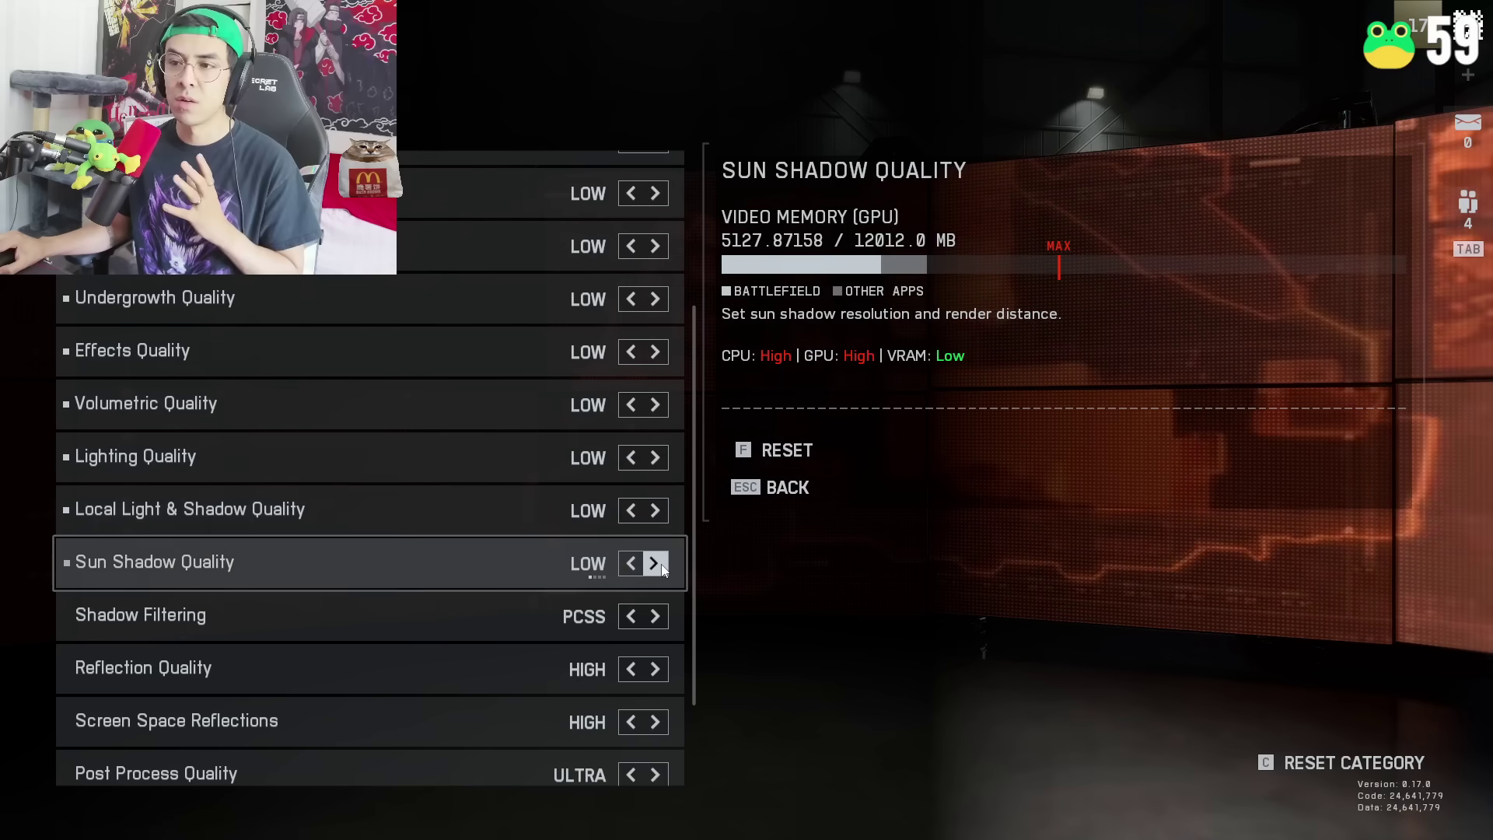
{"action": "left_click", "coordinate": [655, 616]}
Set Reflection Quality, Post Process Quality and High Fidelity Objects Amount to Low, Screen Space Reflections to Off, and Screen Space AO & GI to SSGI Low.
{"action": "scroll", "coordinate": [657, 591], "scroll_direction": "down", "scroll_amount": 2}
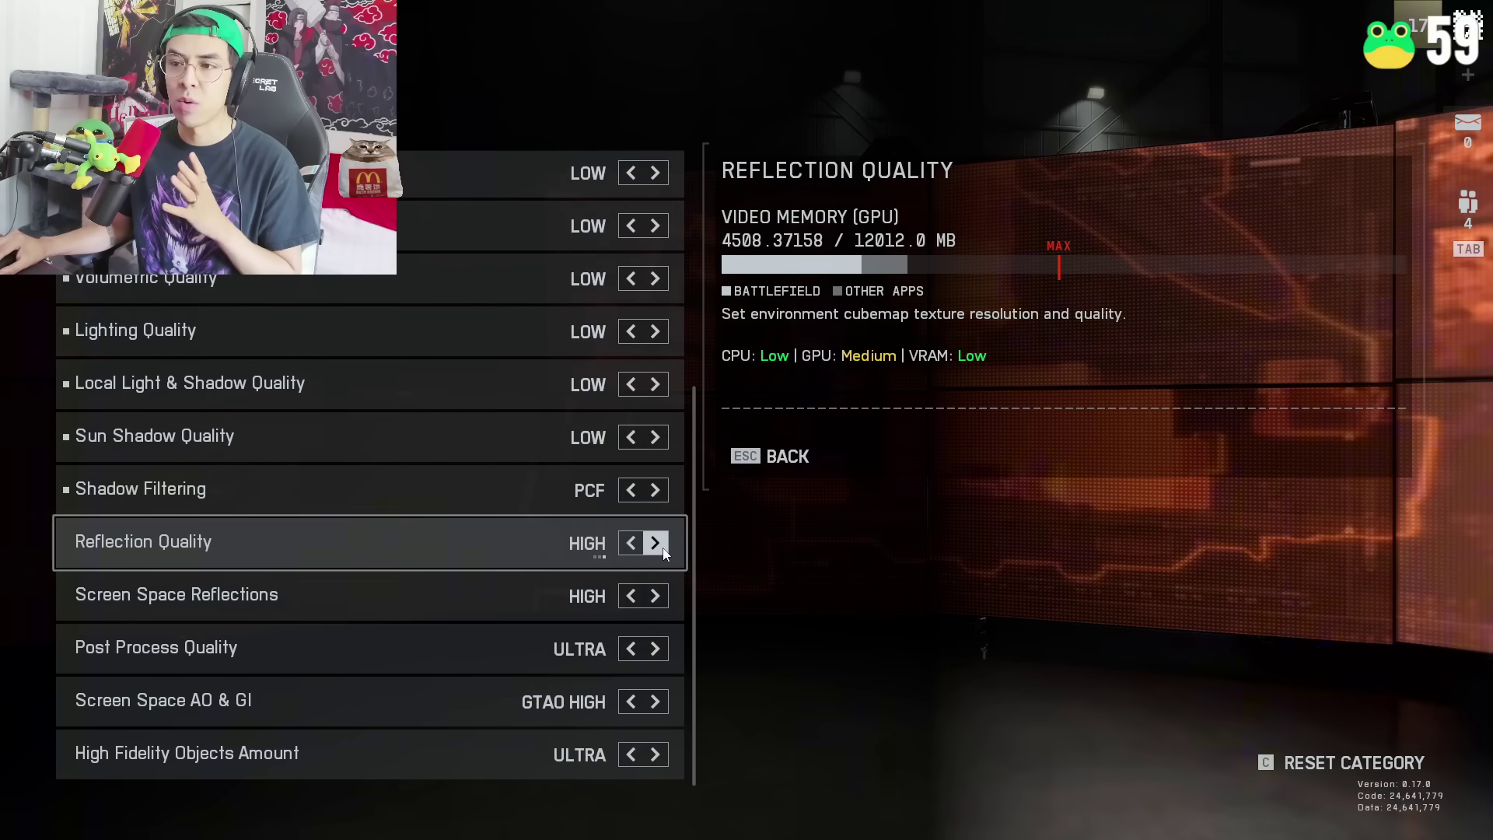
{"action": "double_click", "coordinate": [655, 542]}
{"action": "double_click", "coordinate": [655, 595]}
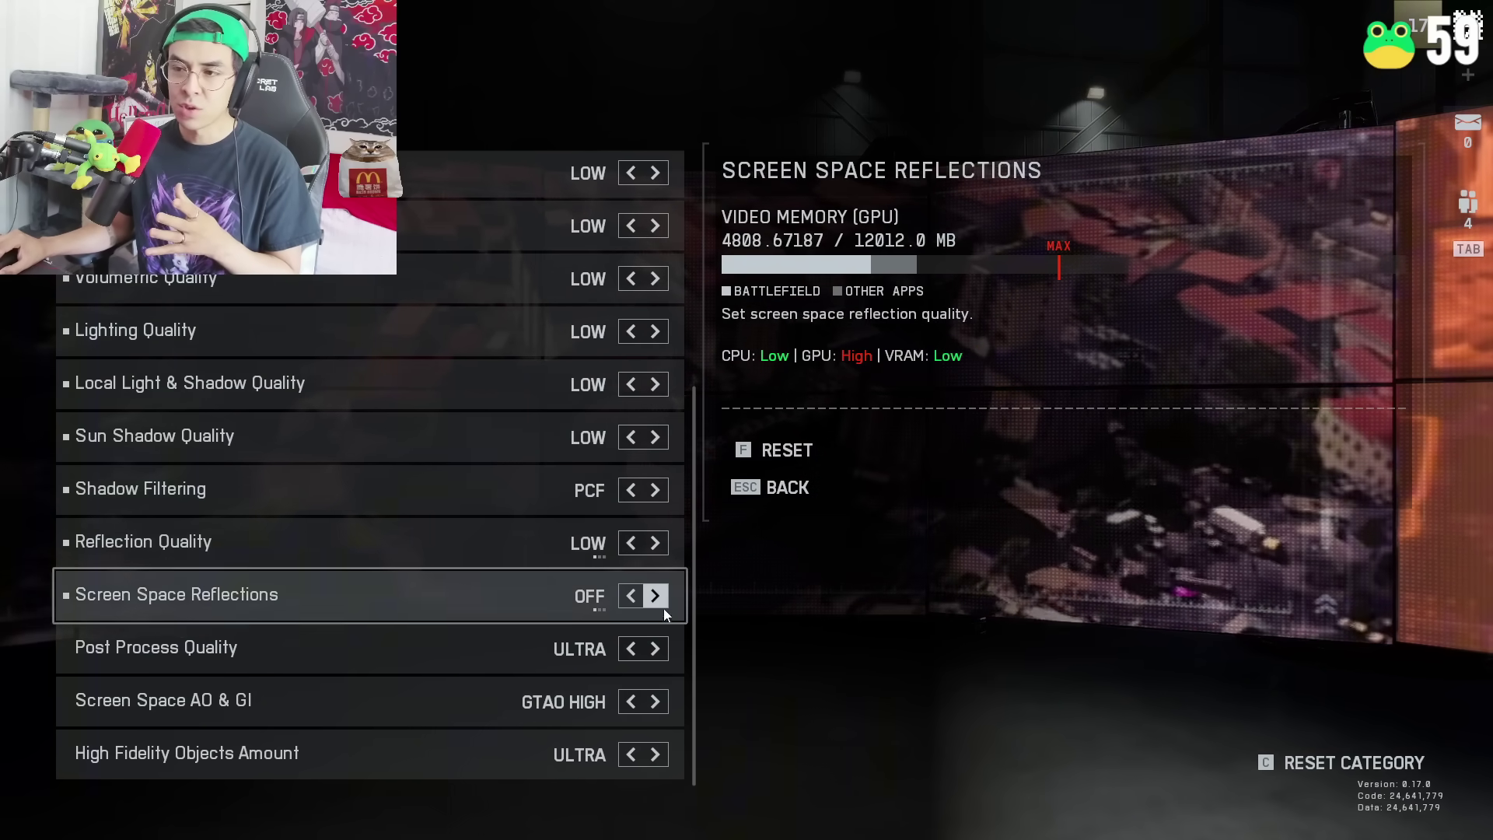
{"action": "left_click", "coordinate": [656, 649]}
{"action": "left_click", "coordinate": [655, 701]}
{"action": "left_click", "coordinate": [655, 754]}
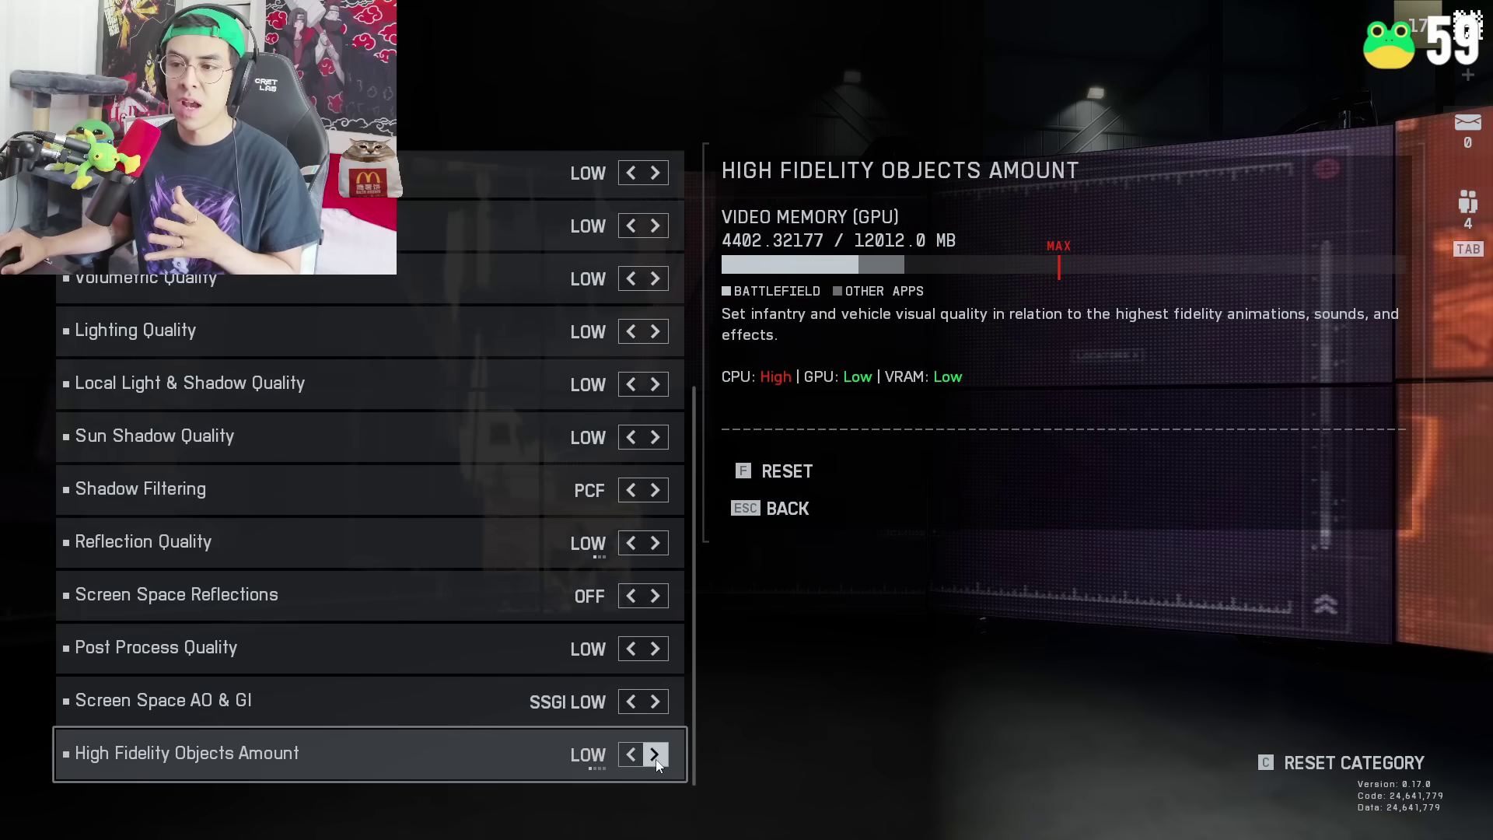
{"action": "scroll", "coordinate": [661, 482], "scroll_direction": "up", "scroll_amount": 6}
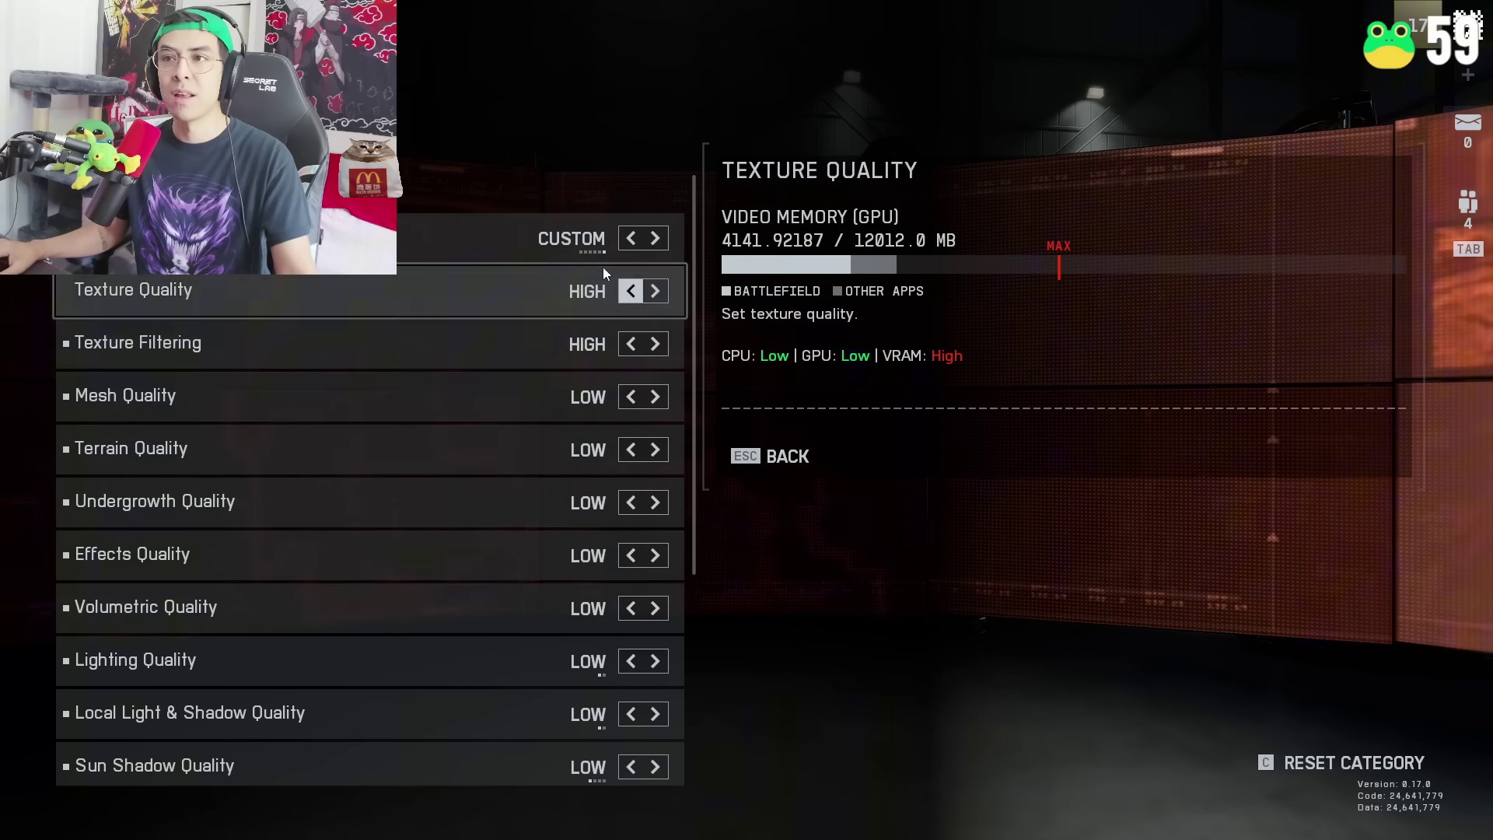
{"action": "key", "text": "Escape"}
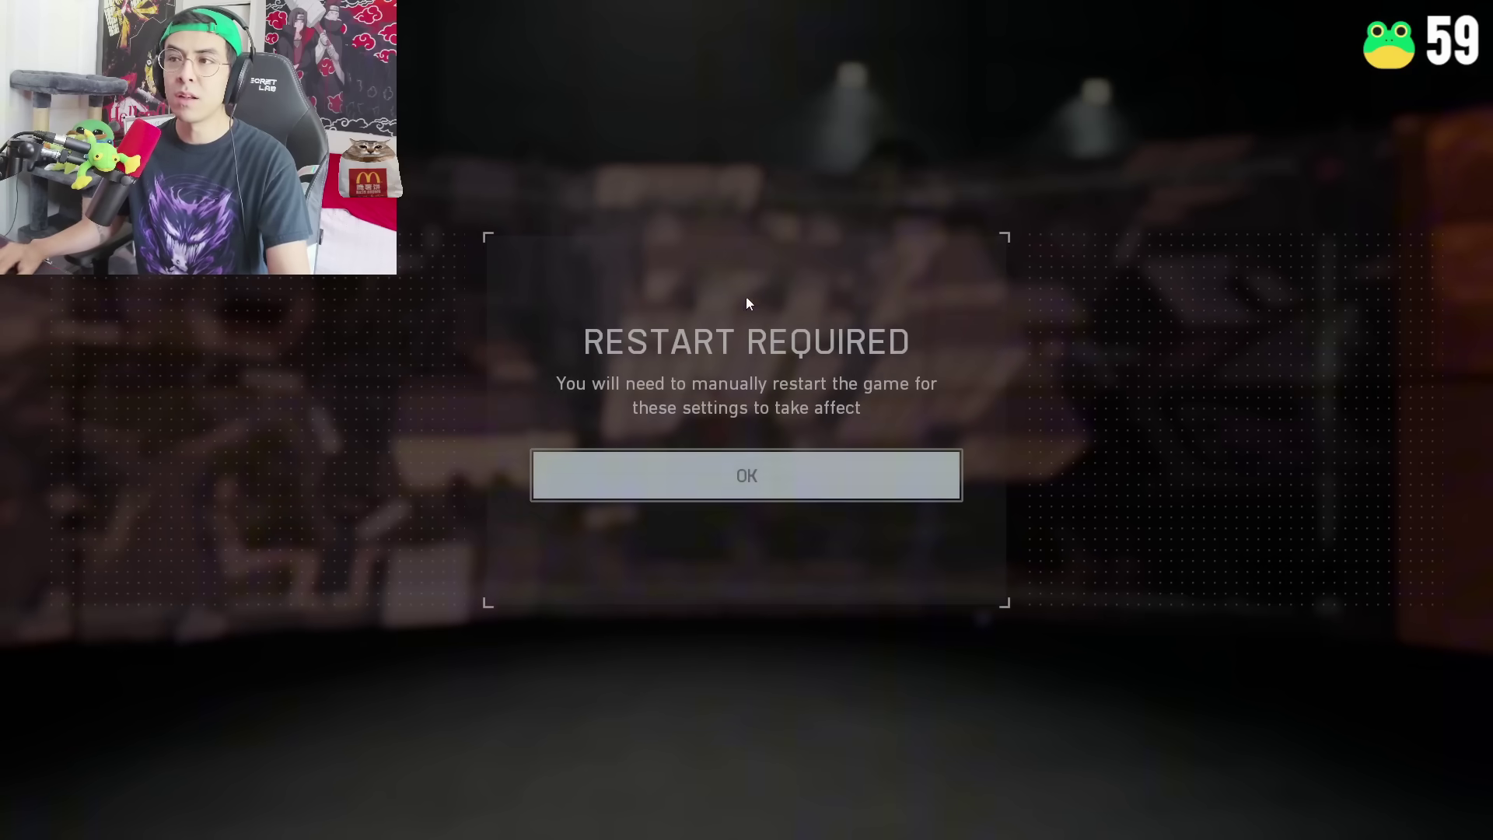
{"action": "left_click", "coordinate": [771, 459]}
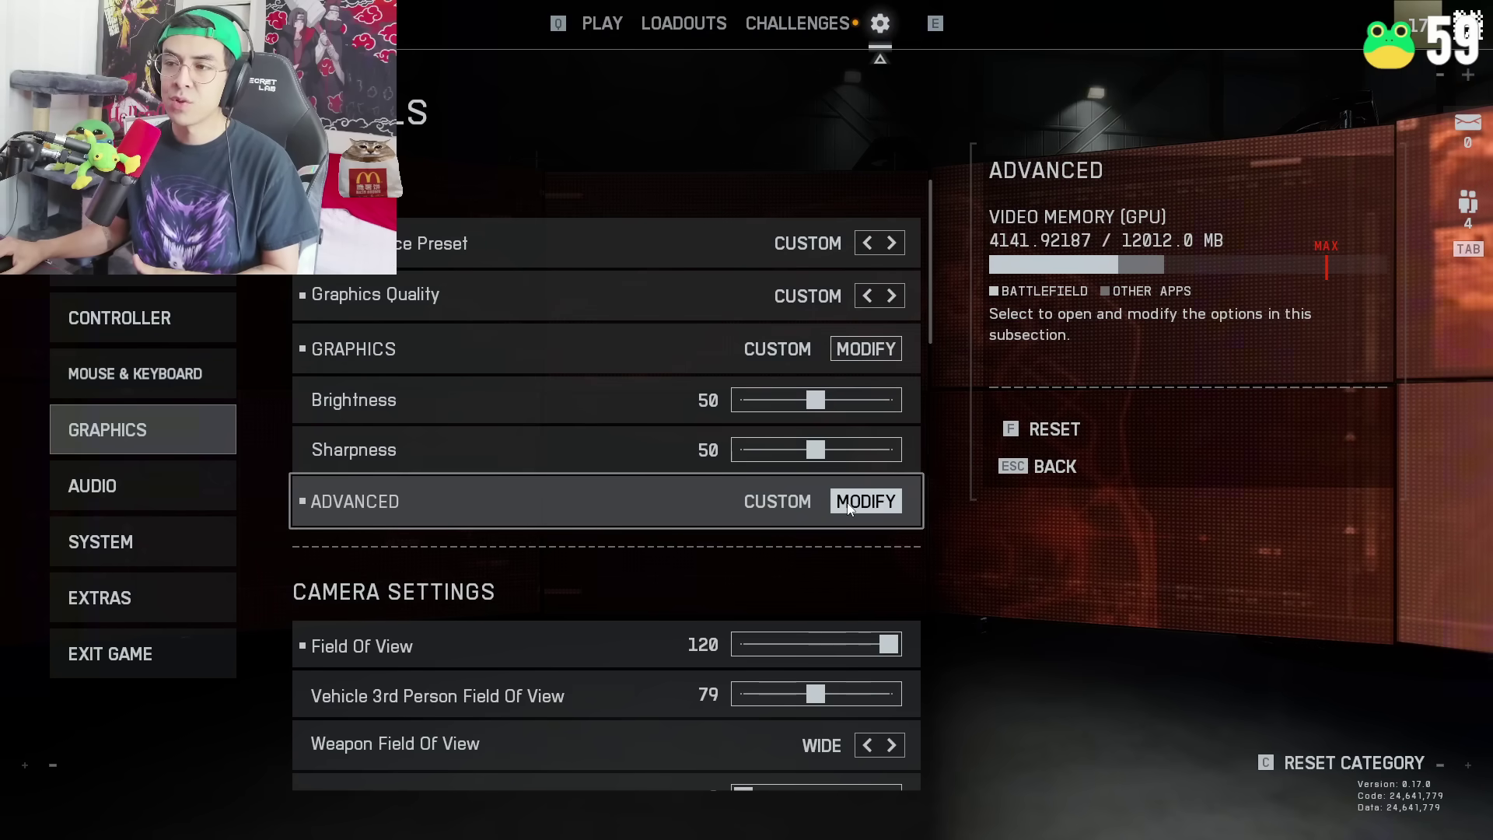
In the advanced graphics options, try a Frame Rate Limit of 60 and set it back to 145.
{"action": "left_click", "coordinate": [864, 502]}
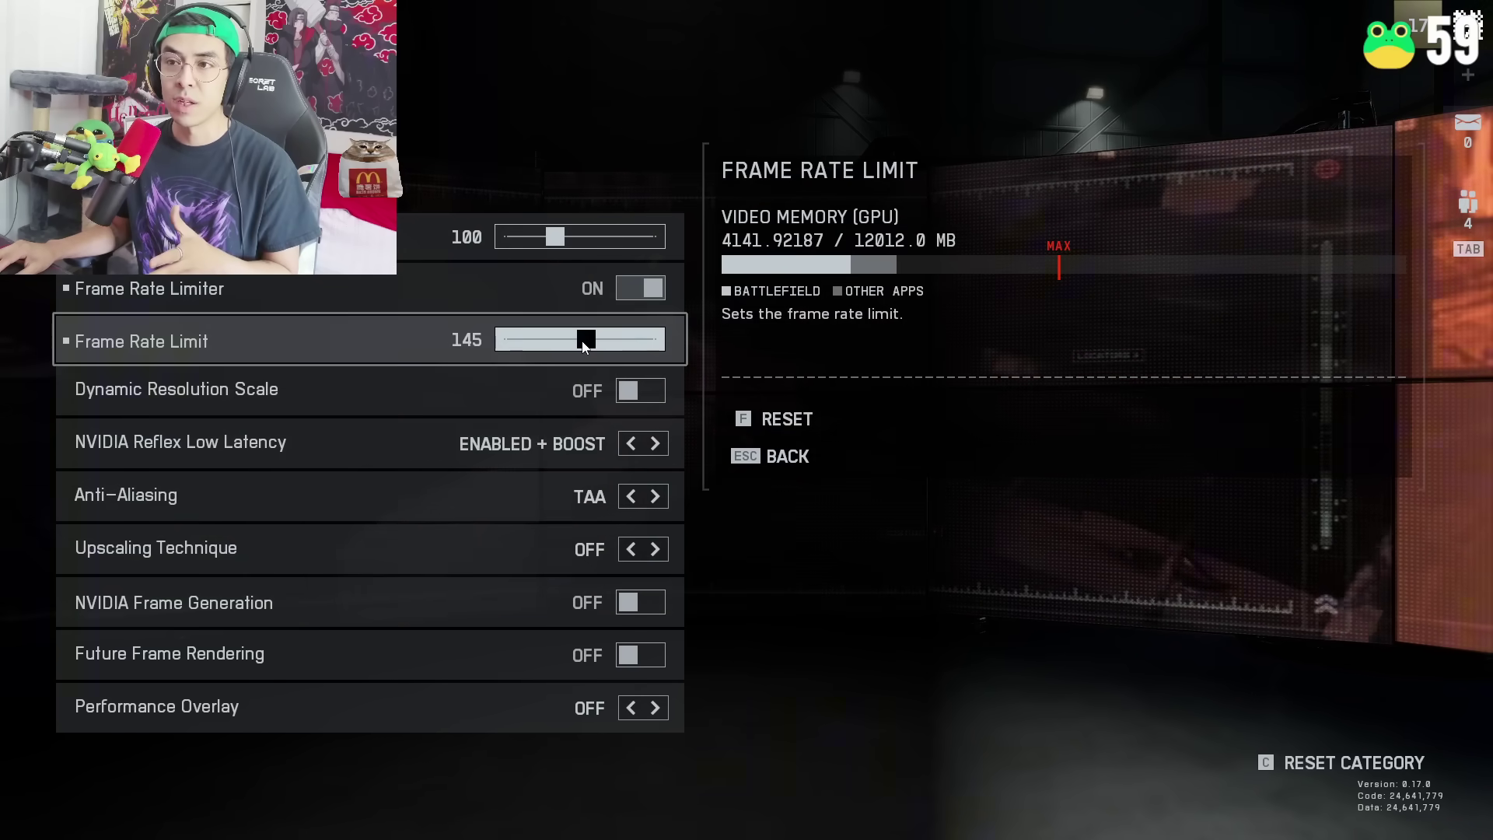
{"action": "left_click_drag", "start_coordinate": [591, 340], "coordinate": [558, 346]}
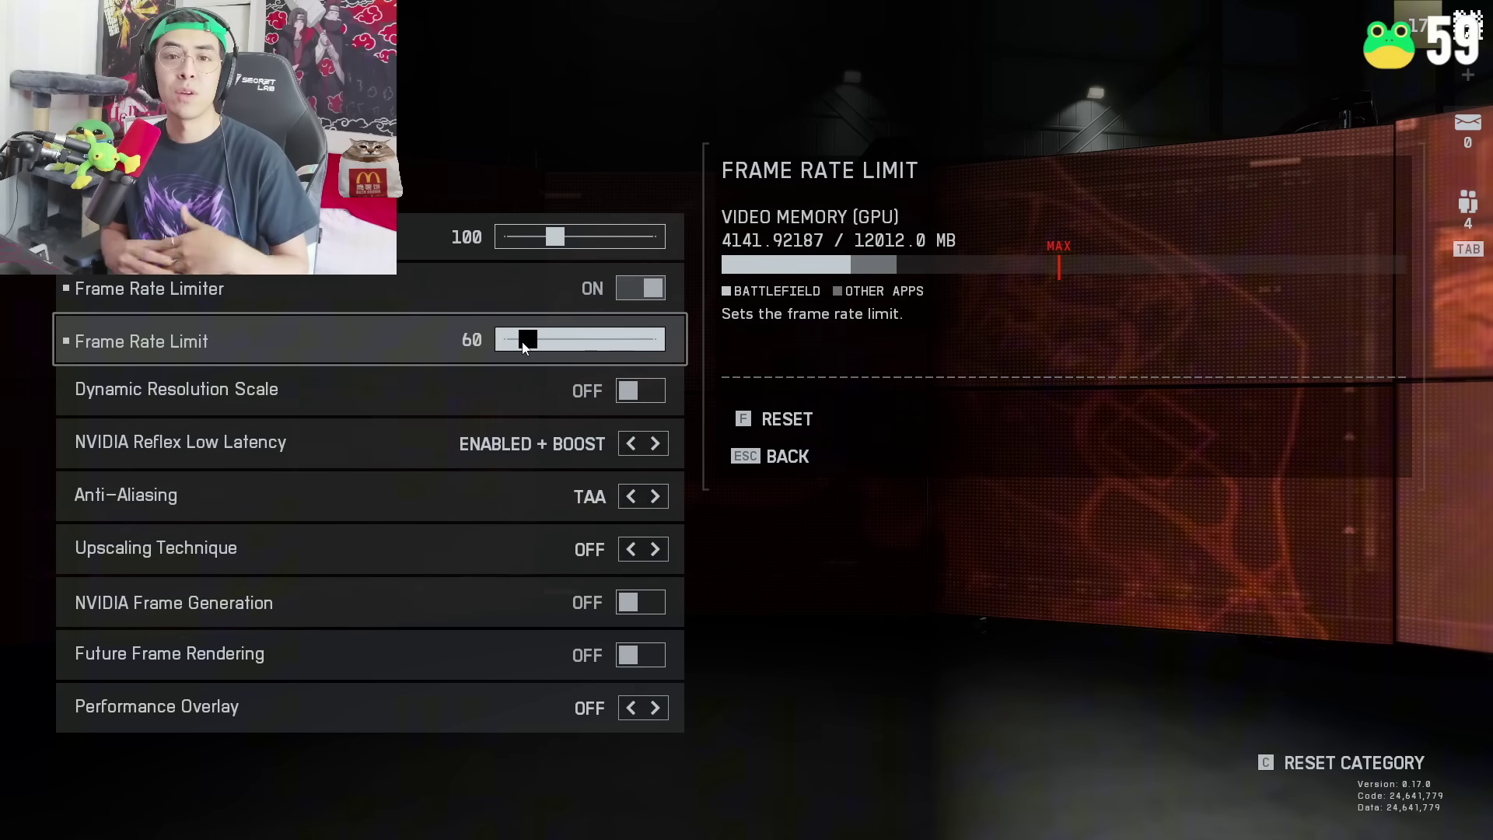
{"action": "left_click_drag", "start_coordinate": [525, 342], "coordinate": [594, 348]}
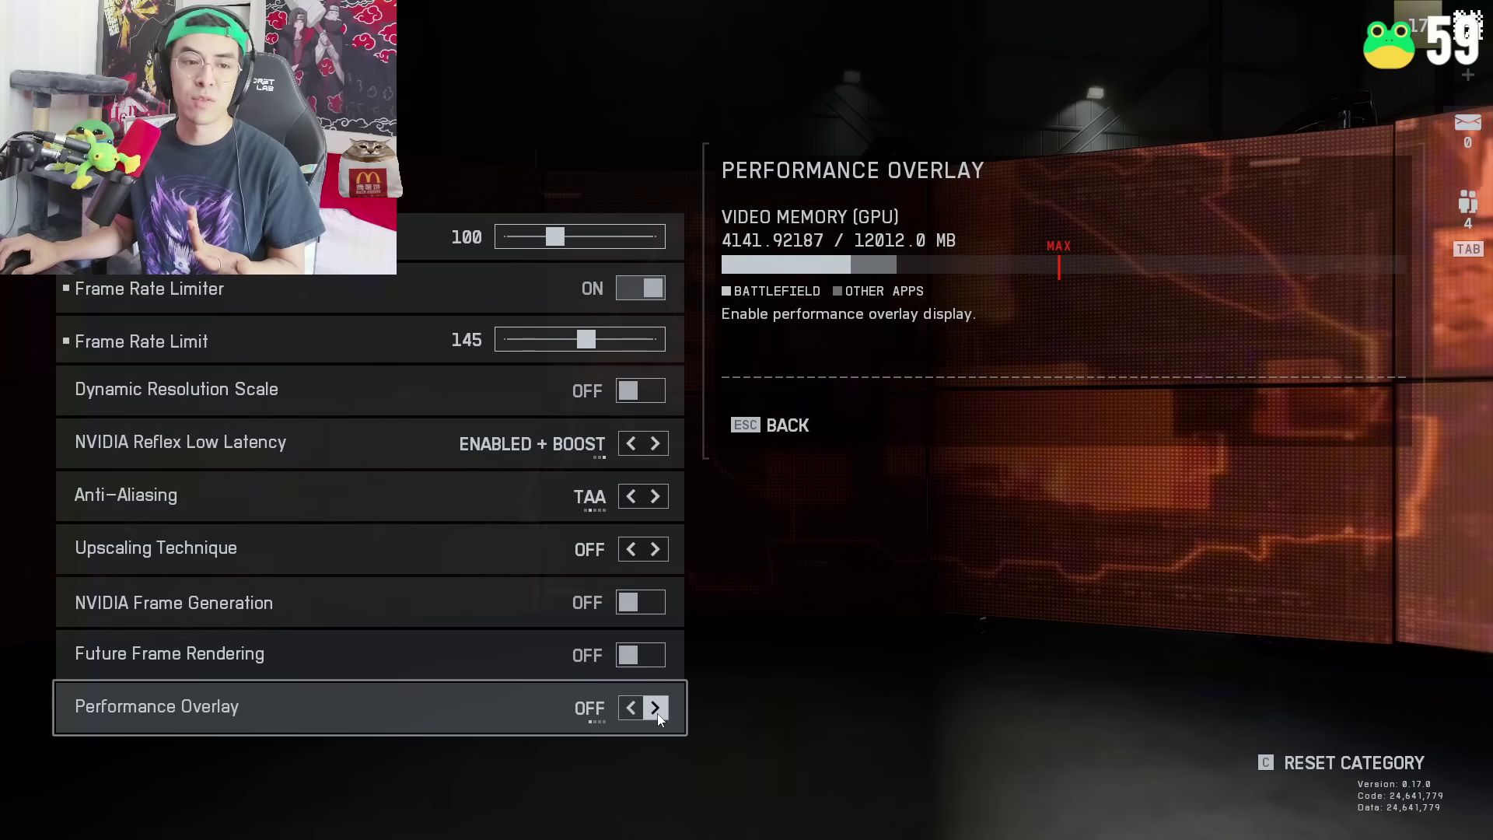
Switch the Performance Overlay to Simple and back to Off.
{"action": "left_click", "coordinate": [655, 708]}
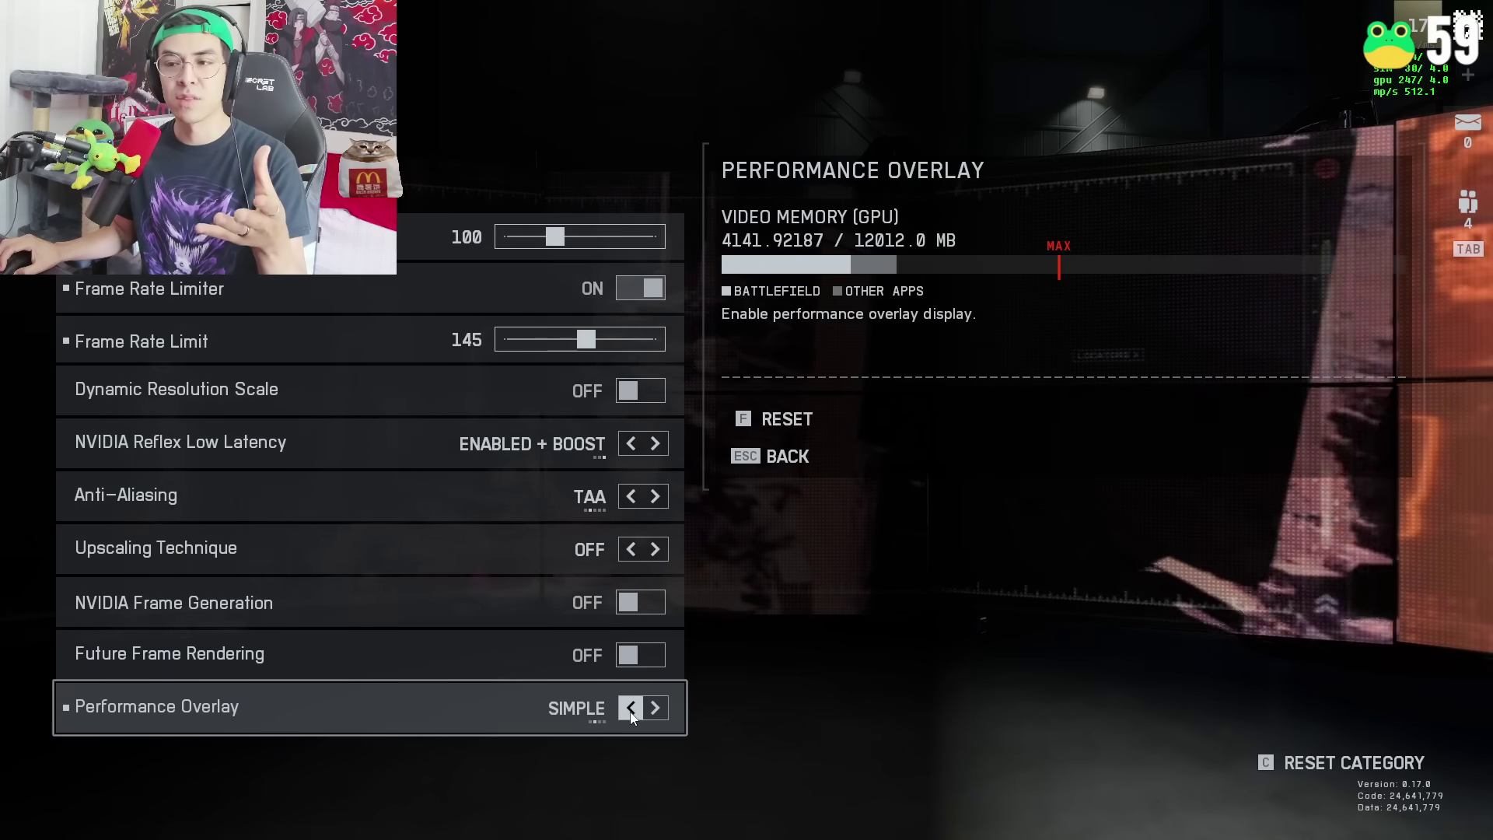
{"action": "left_click", "coordinate": [630, 708]}
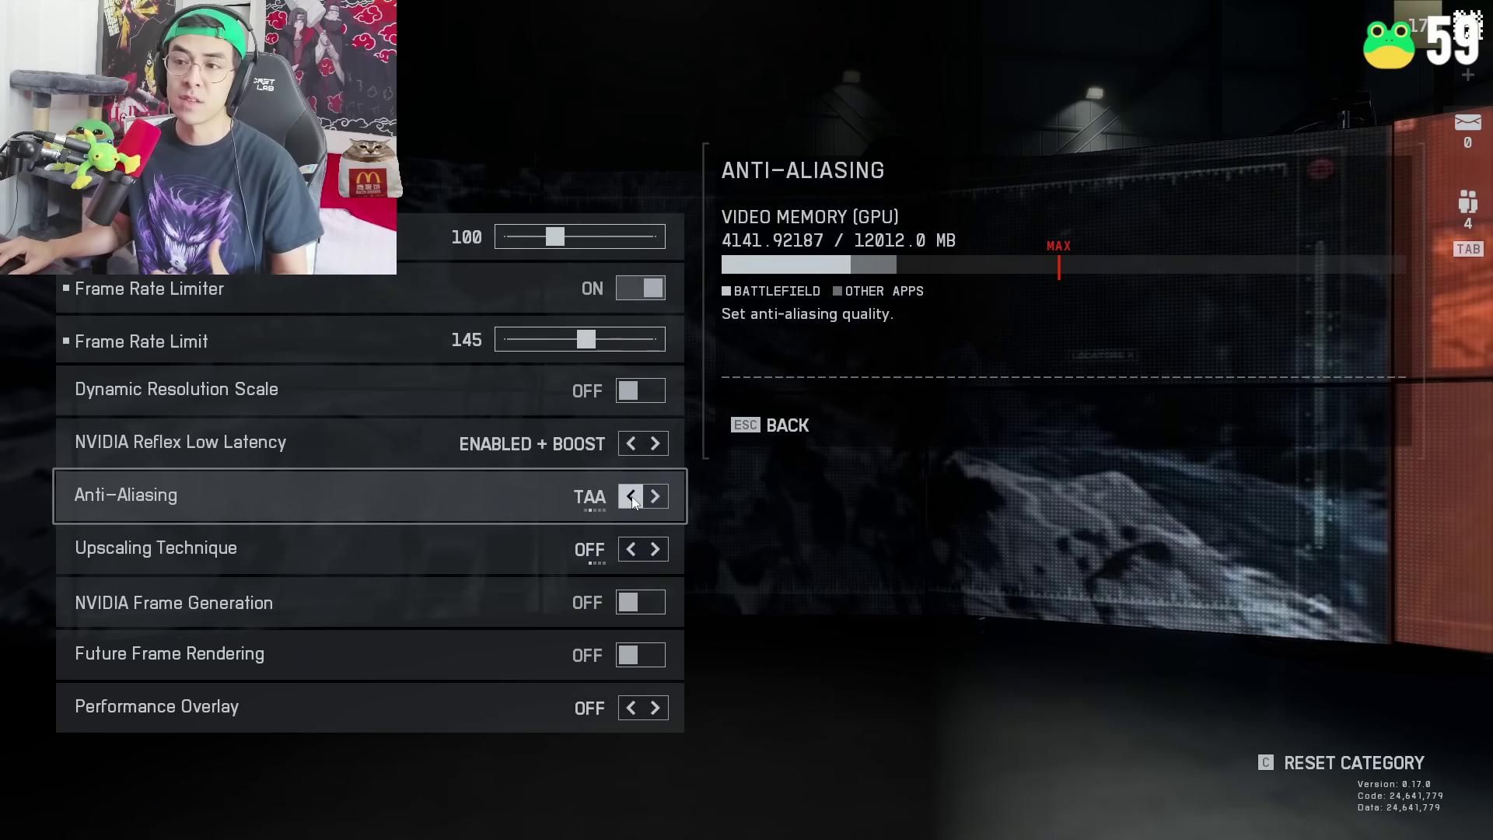
Set Anti-Aliasing to Off (Experimental) and leave the advanced graphics options.
{"action": "left_click", "coordinate": [631, 498]}
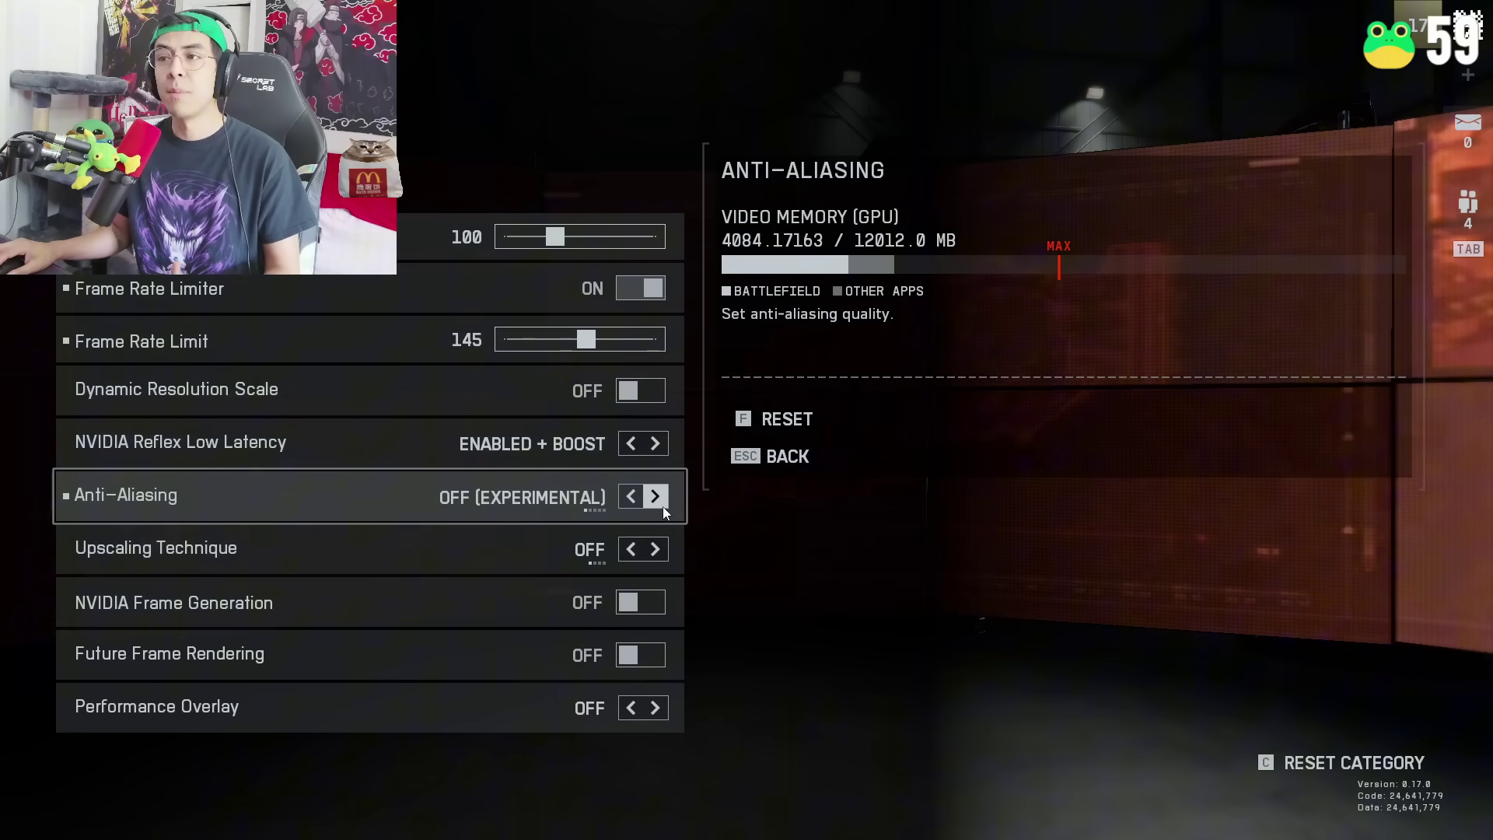
{"action": "left_click", "coordinate": [663, 506]}
{"action": "left_click", "coordinate": [638, 503]}
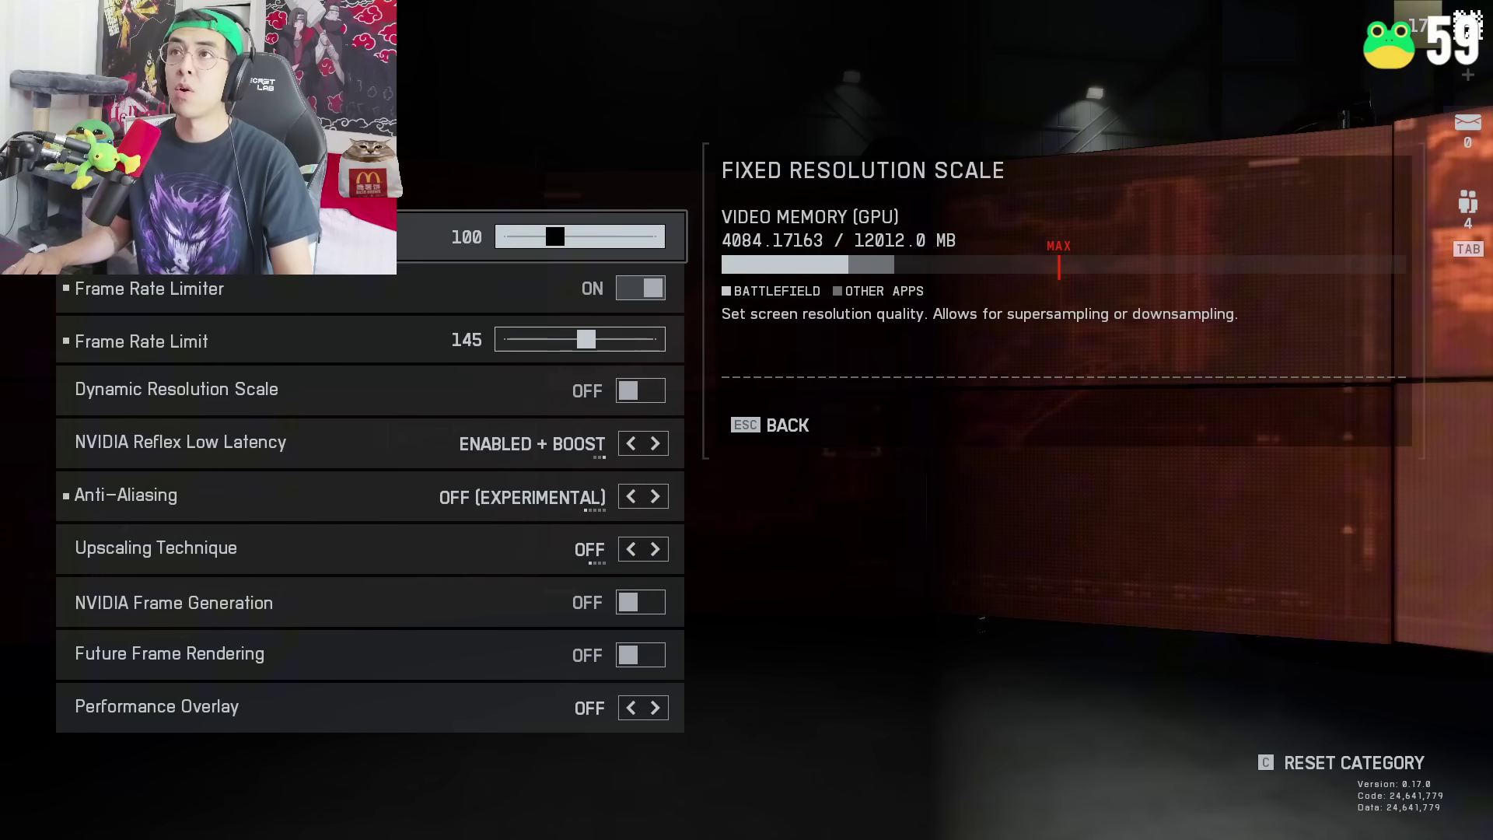
{"action": "key", "text": "Escape"}
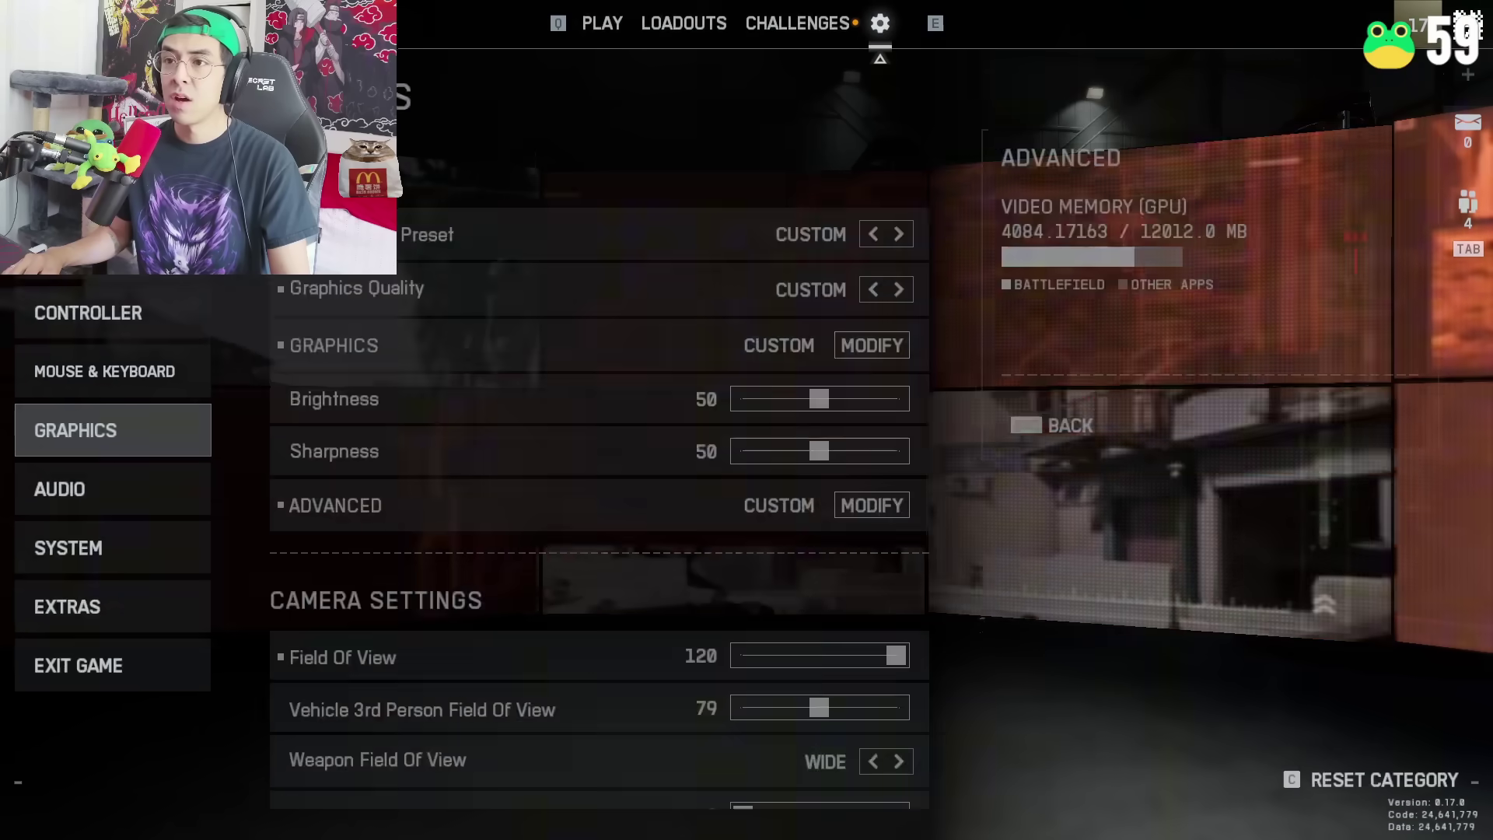
Try different Field of View values in the camera settings and return it to 120.
{"action": "scroll", "coordinate": [660, 582], "scroll_direction": "down", "scroll_amount": 4}
{"action": "scroll", "coordinate": [661, 550], "scroll_direction": "down", "scroll_amount": 1}
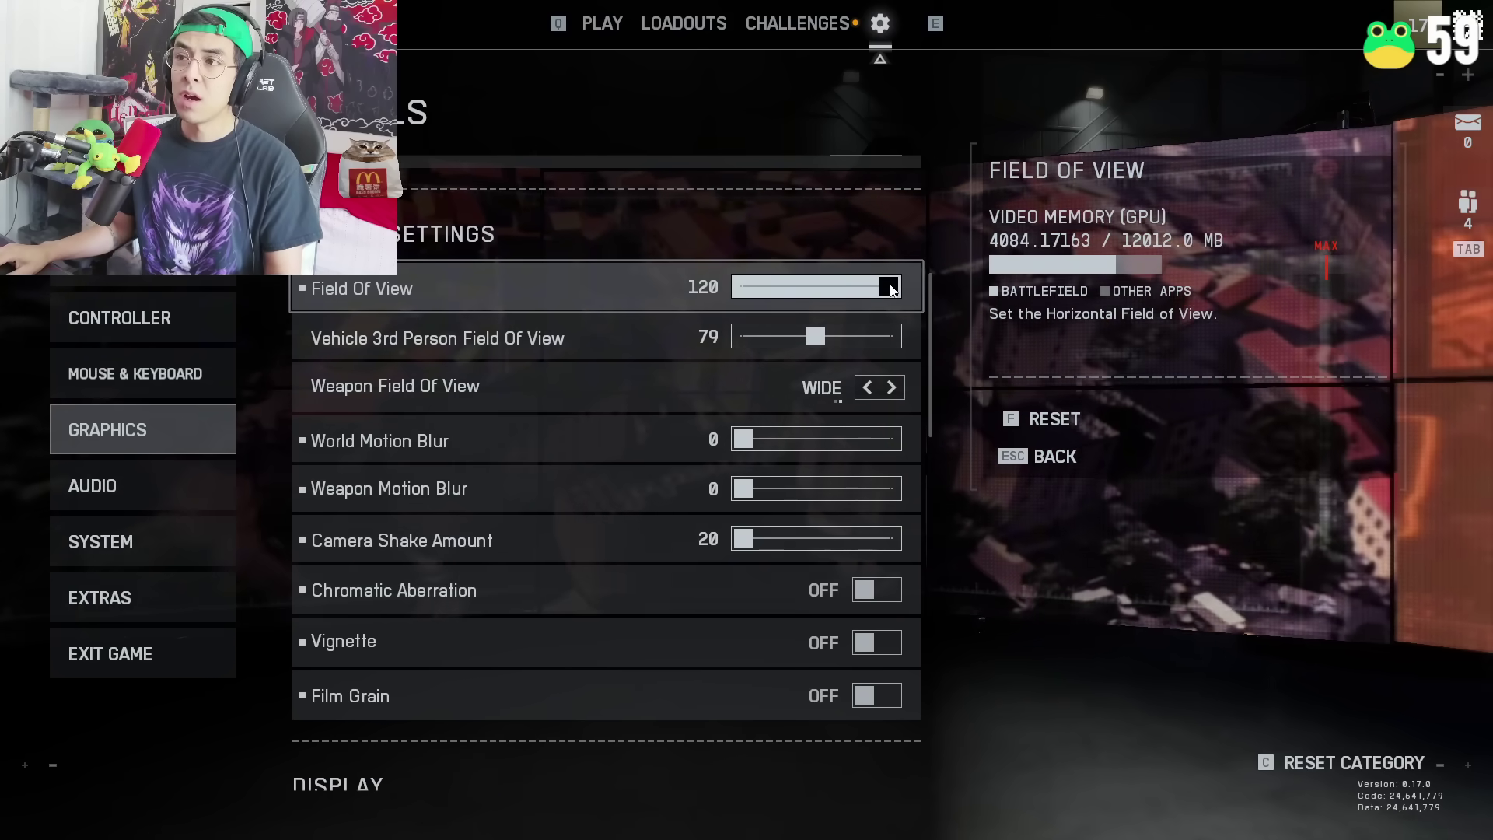
{"action": "left_click_drag", "start_coordinate": [810, 294], "coordinate": [744, 296]}
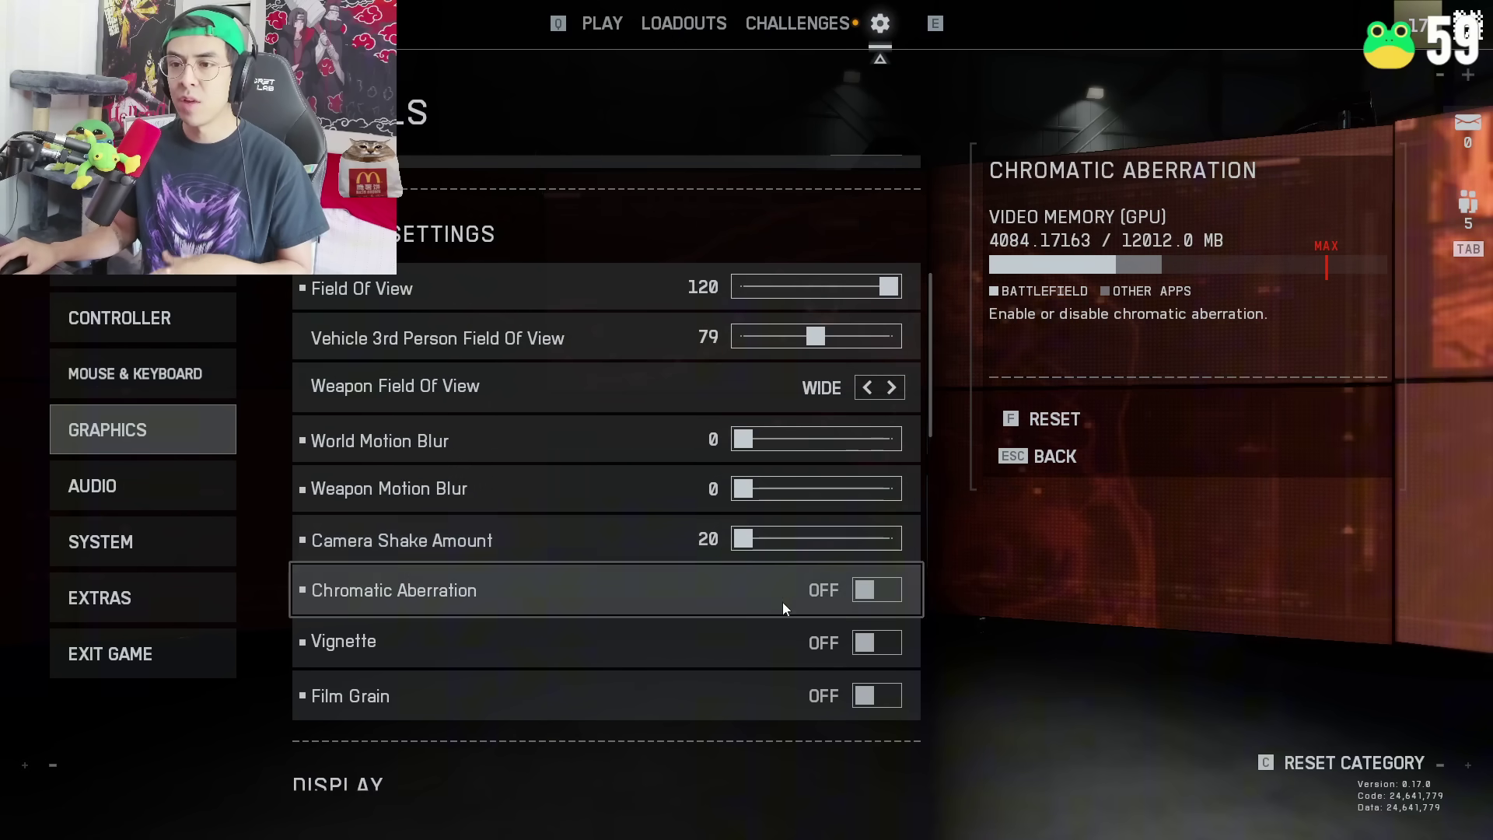
{"action": "scroll", "coordinate": [866, 710], "scroll_direction": "down", "scroll_amount": 3}
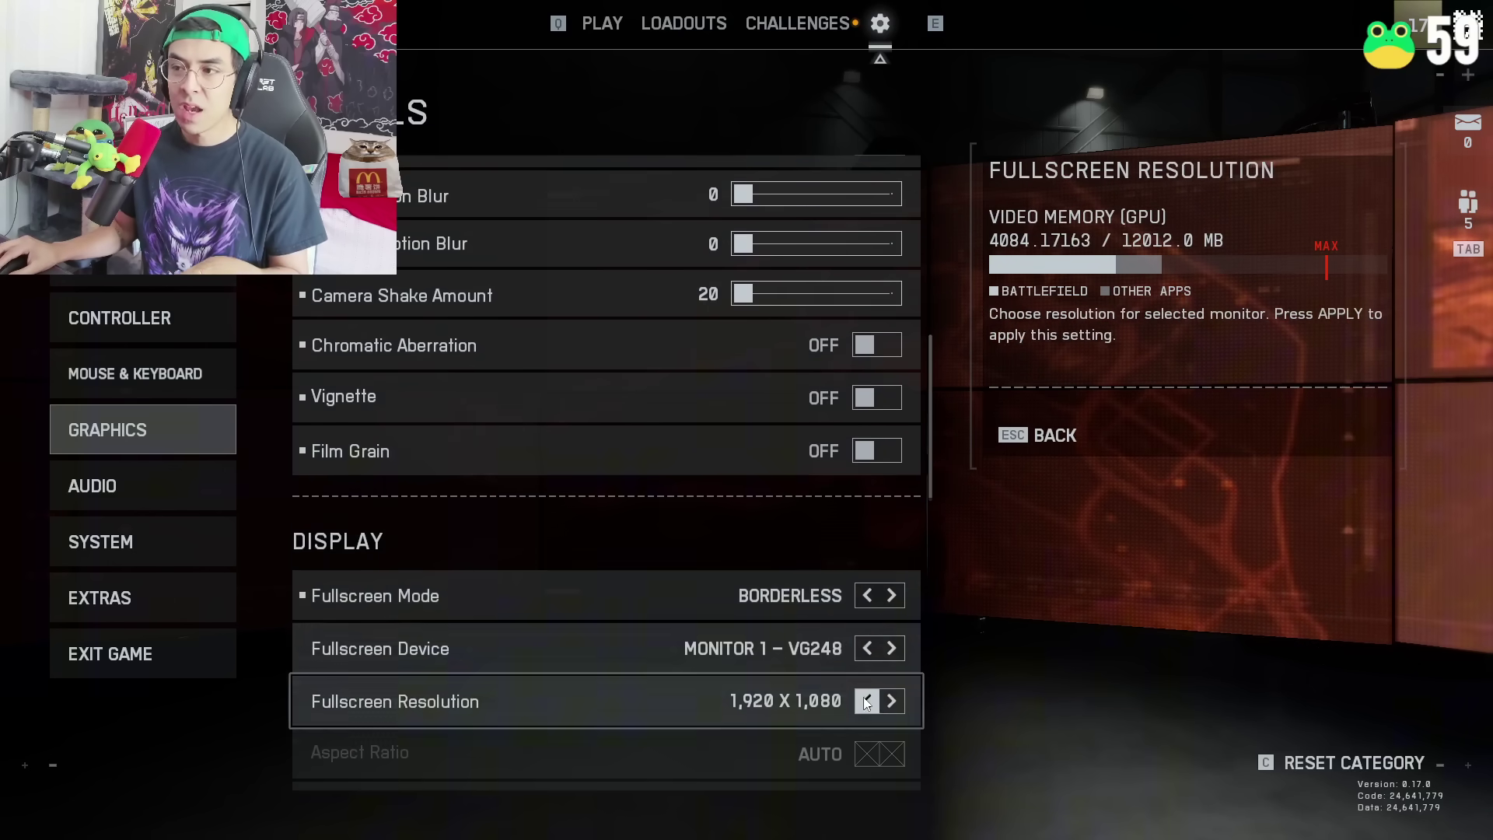
{"action": "scroll", "coordinate": [829, 549], "scroll_direction": "up", "scroll_amount": 2}
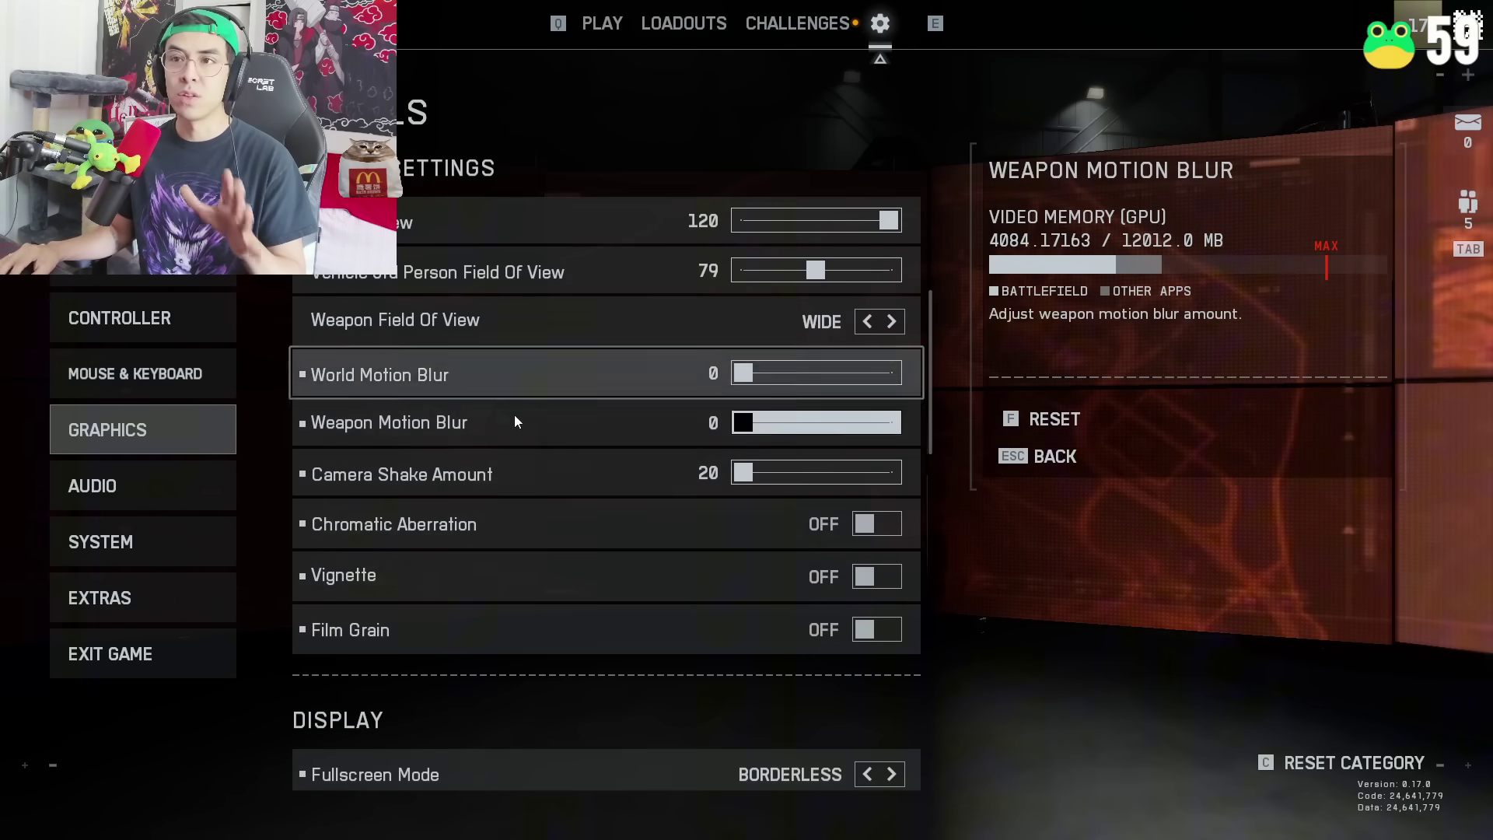
{"action": "scroll", "coordinate": [716, 669], "scroll_direction": "down", "scroll_amount": 2}
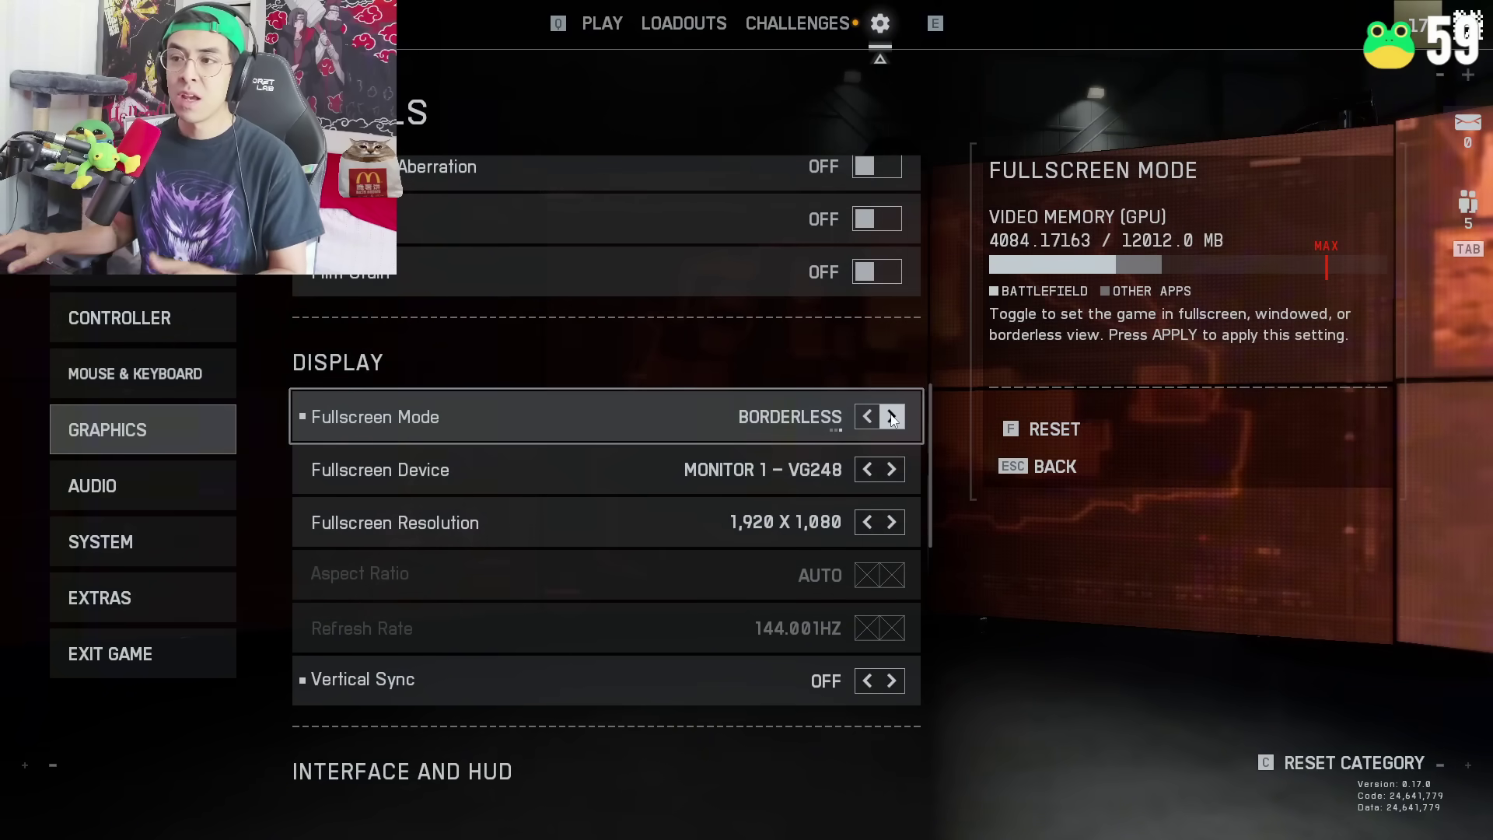
Cycle the Fullscreen Mode through Windowed and Fullscreen, and set it back to Borderless.
{"action": "left_click", "coordinate": [891, 417]}
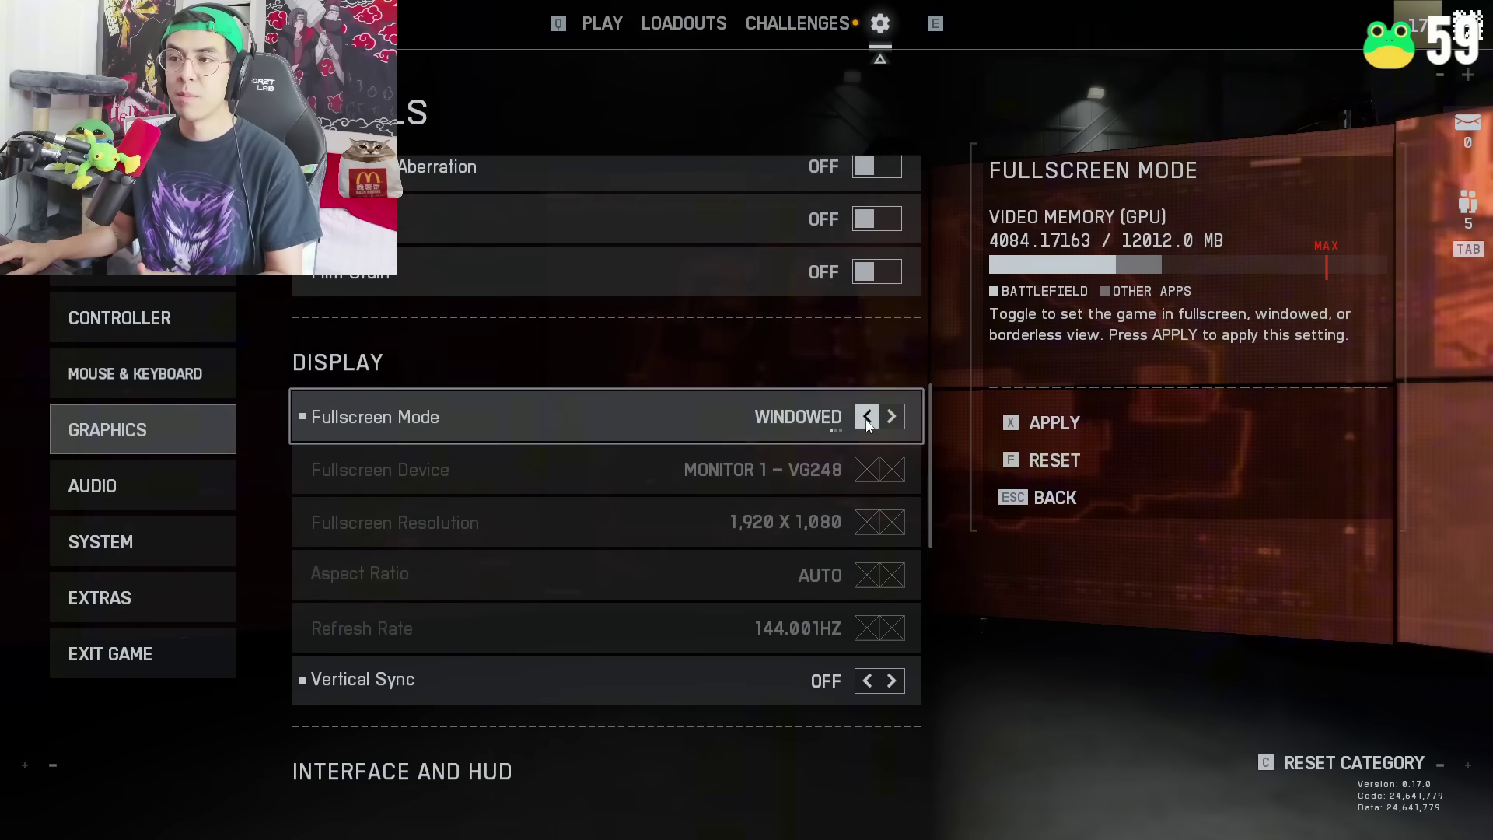
{"action": "left_click", "coordinate": [891, 417]}
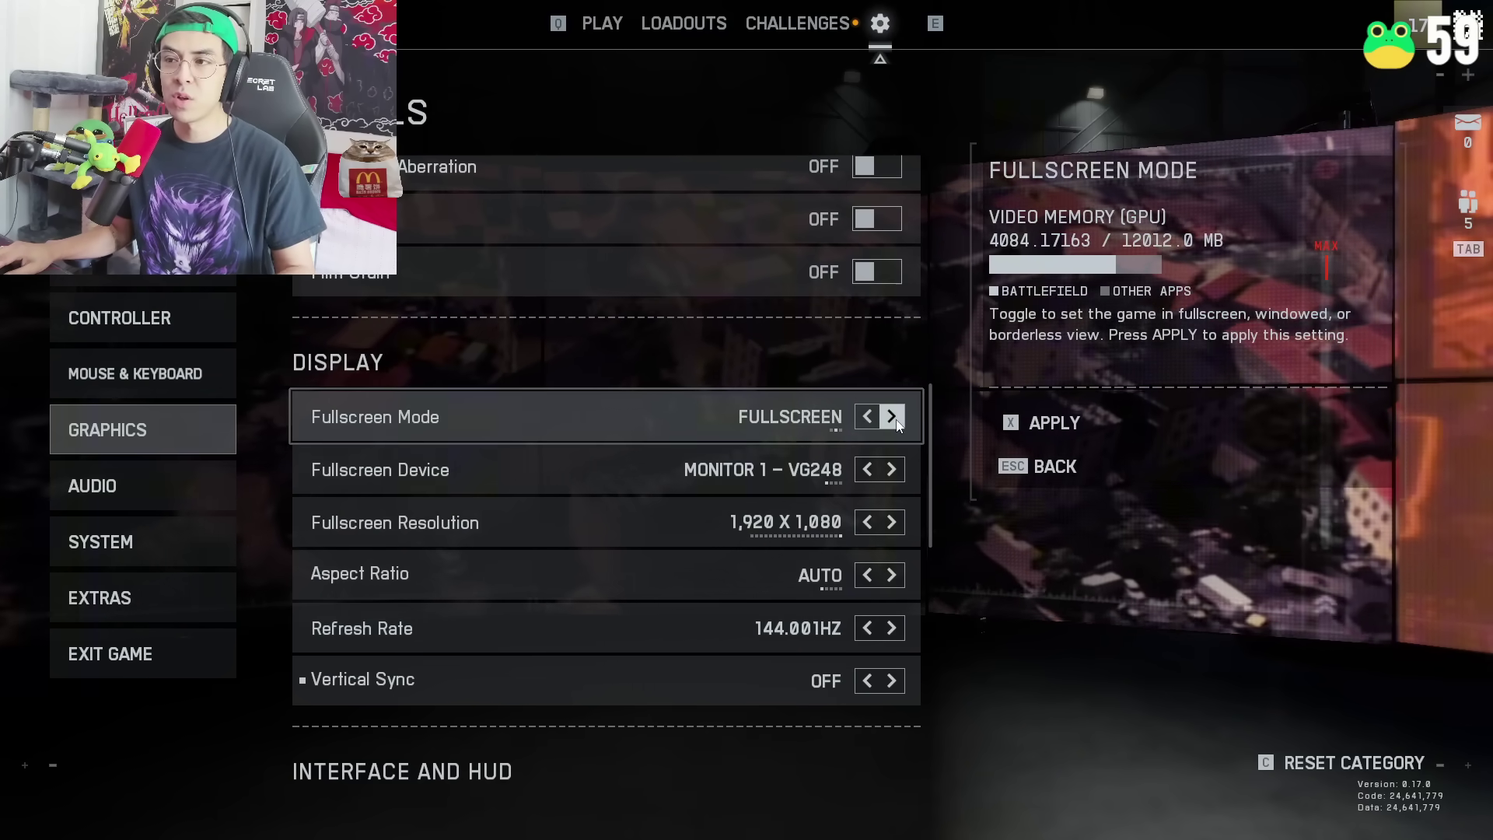
{"action": "left_click", "coordinate": [890, 416]}
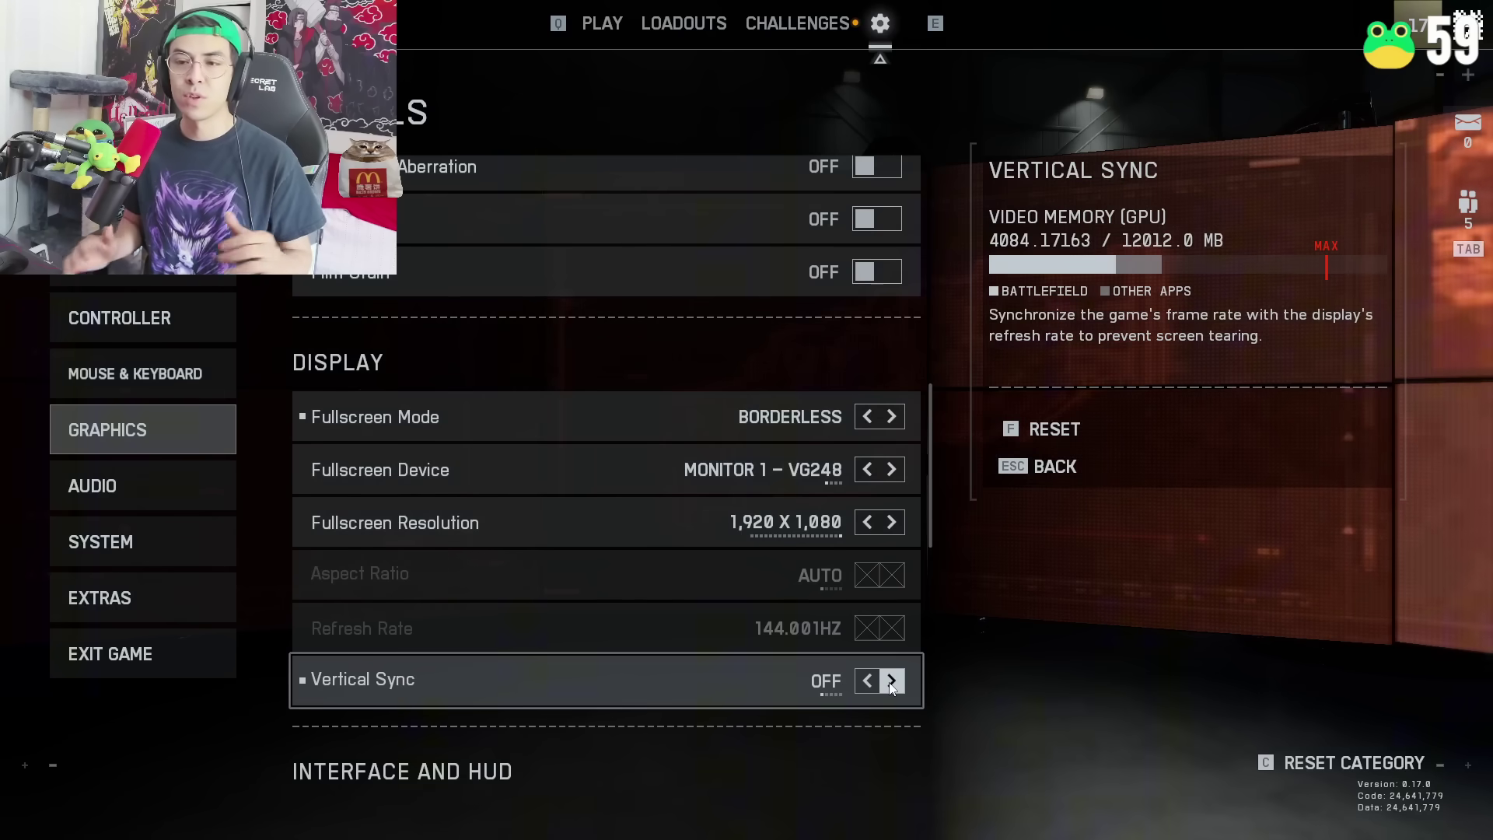
In the audio settings, step through the Audio Mix presets and return to War Tapes V.A.L.
{"action": "left_click", "coordinate": [143, 485]}
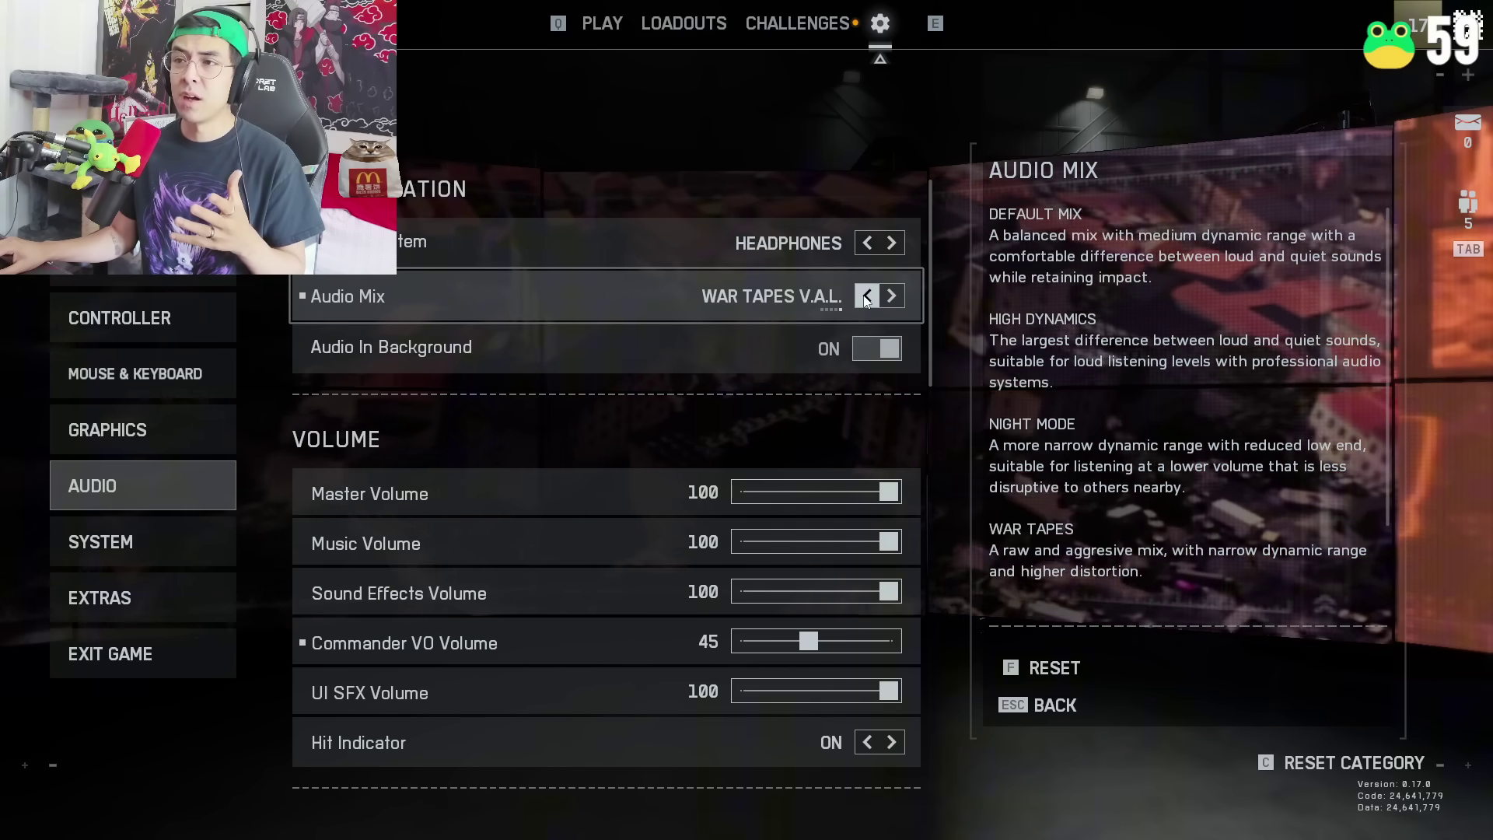
{"action": "left_click", "coordinate": [867, 296]}
{"action": "left_click", "coordinate": [867, 297]}
{"action": "left_click", "coordinate": [868, 297]}
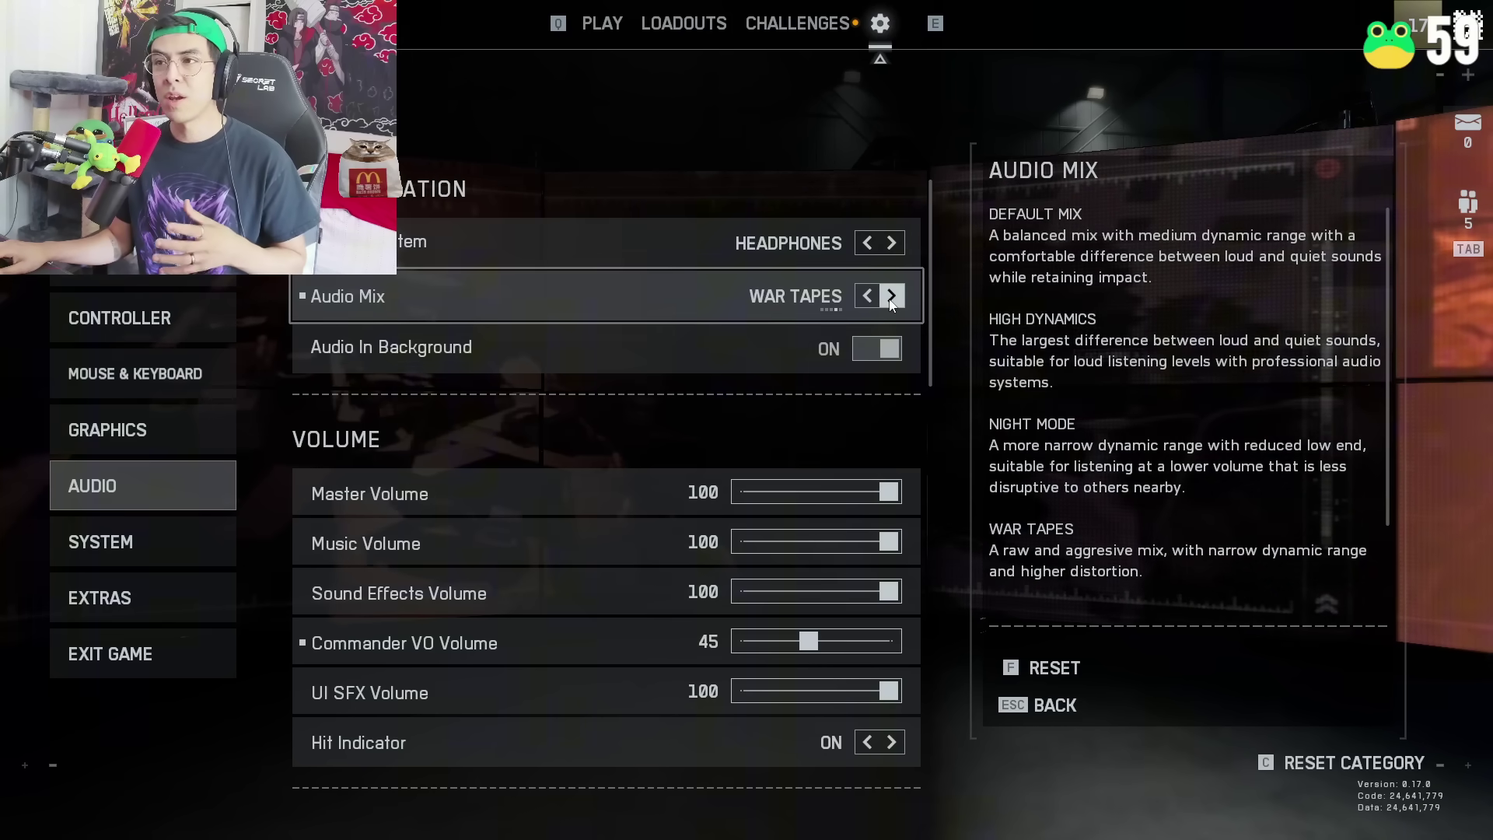
{"action": "left_click", "coordinate": [892, 296]}
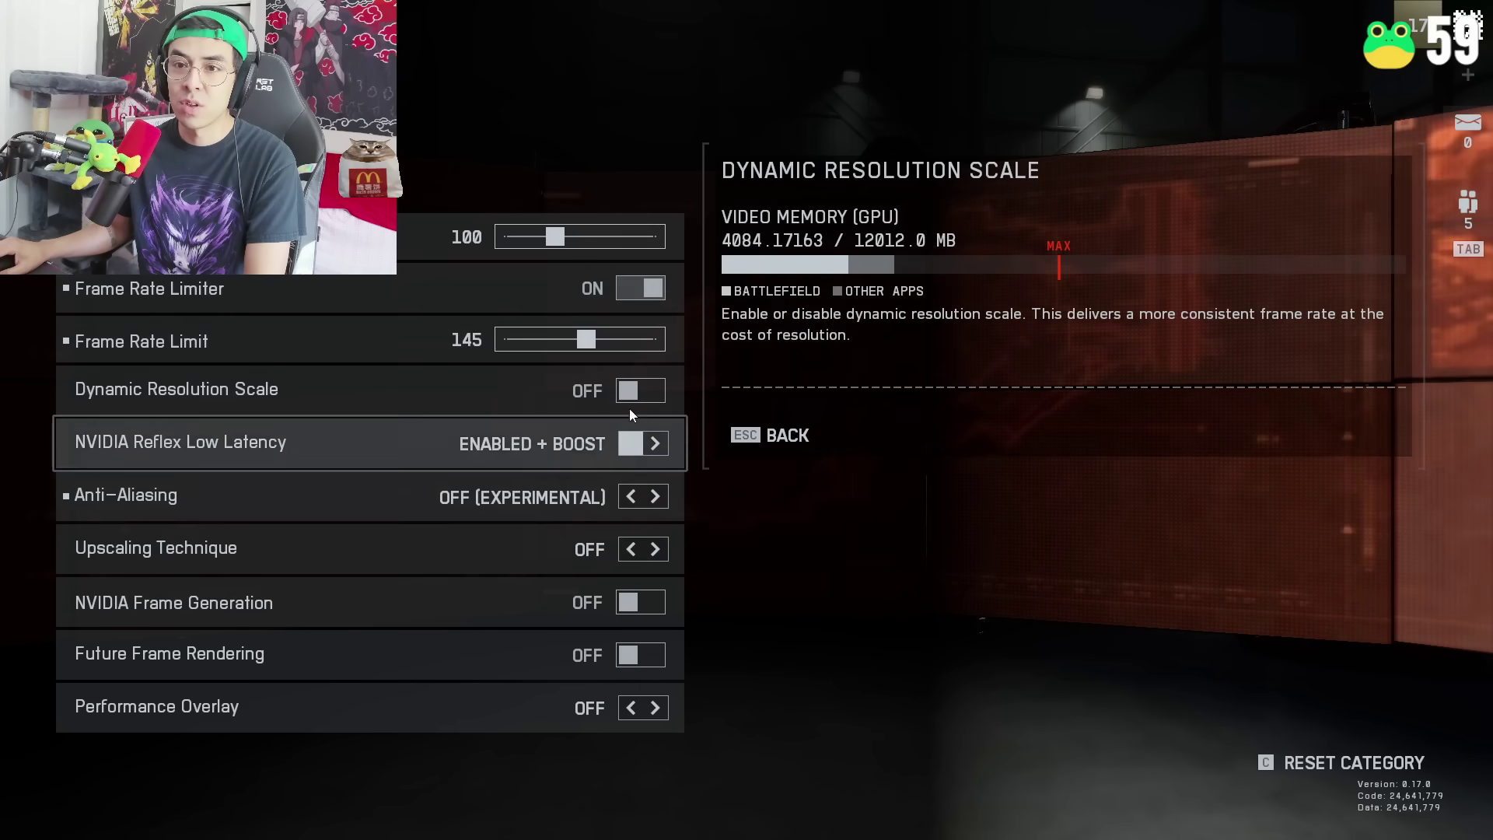
Set the Upscaling Technique to FSR and the Upscaling Quality to Ultra Performance in the advanced graphics options.
{"action": "left_click", "coordinate": [652, 552]}
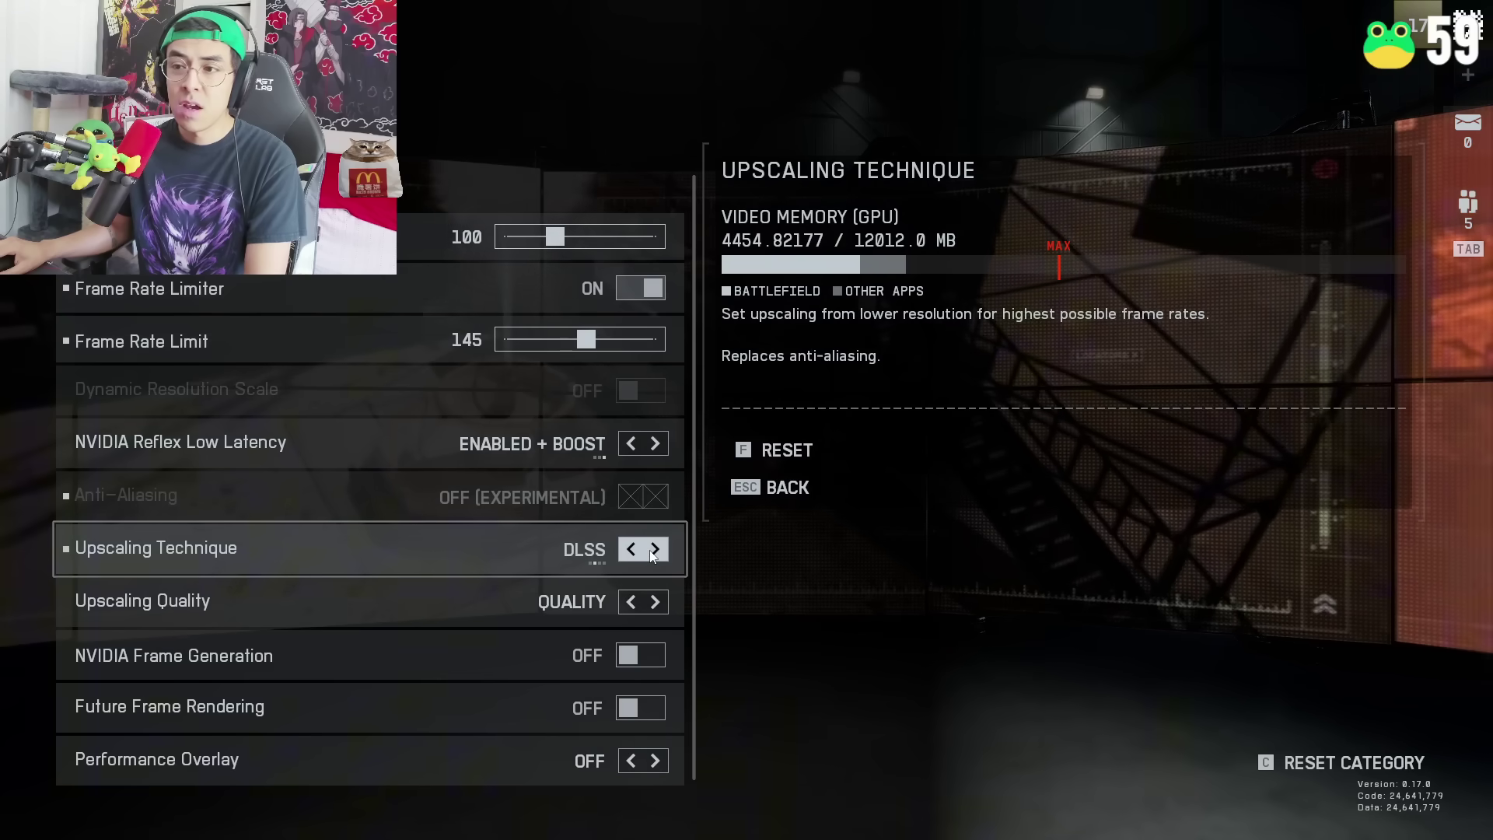
{"action": "left_click", "coordinate": [653, 550]}
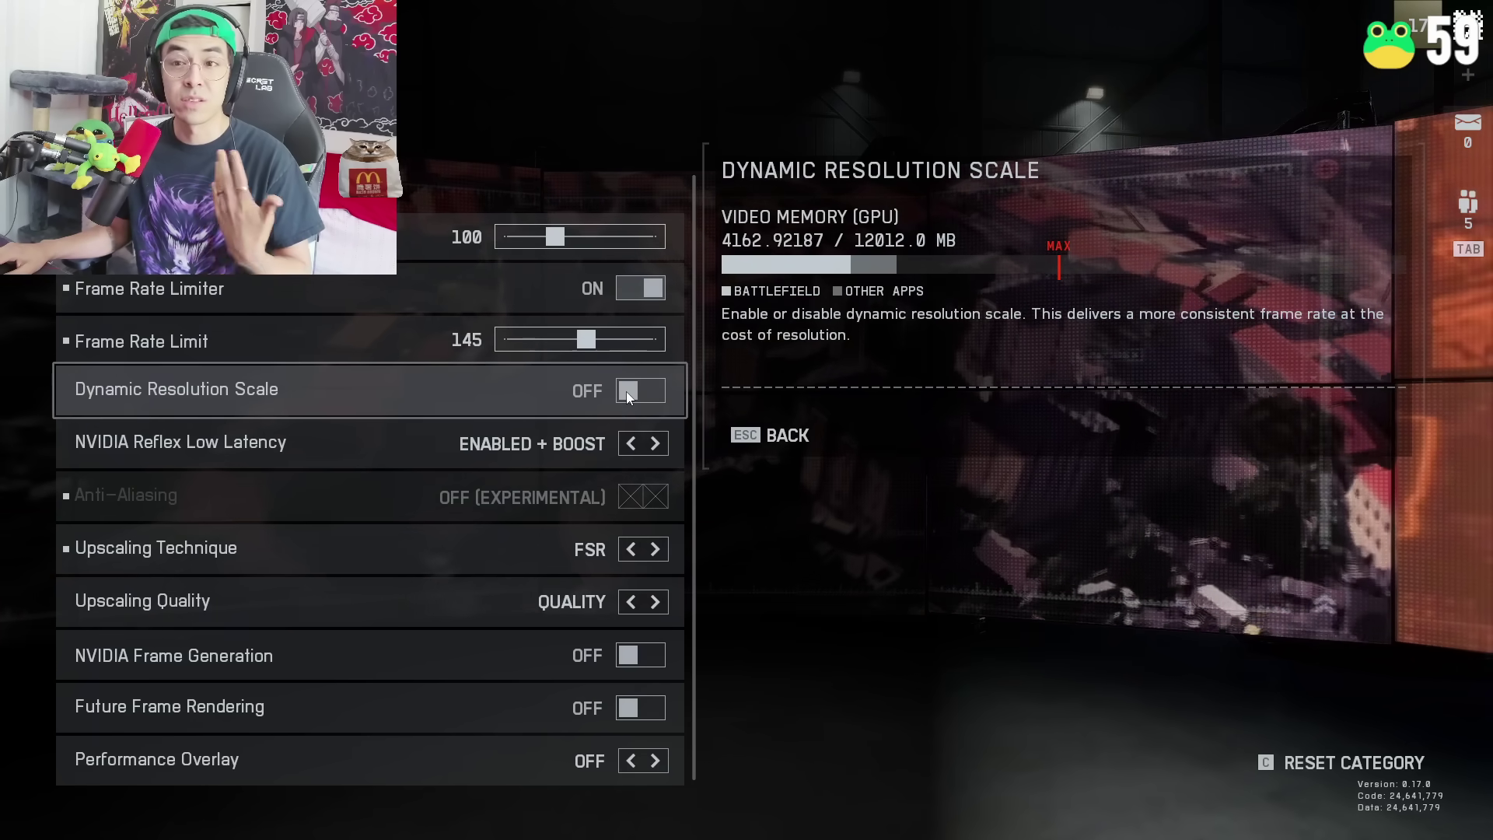
{"action": "left_click", "coordinate": [654, 602]}
{"action": "left_click", "coordinate": [655, 602]}
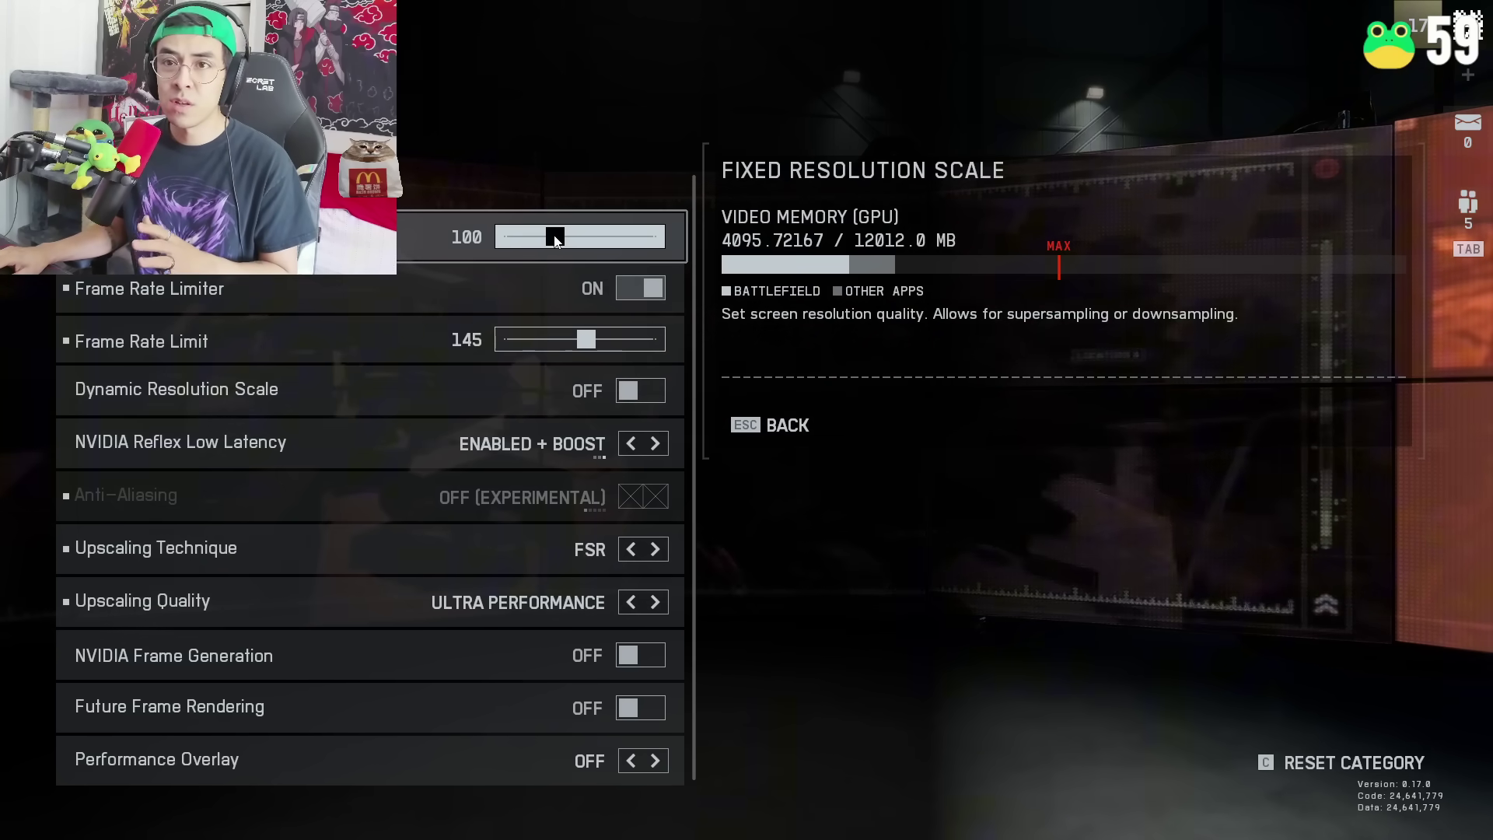
Lower the Fixed Resolution Scale to 90 and leave the advanced graphics options.
{"action": "left_click", "coordinate": [555, 237]}
{"action": "left_click_drag", "start_coordinate": [555, 238], "coordinate": [553, 245]}
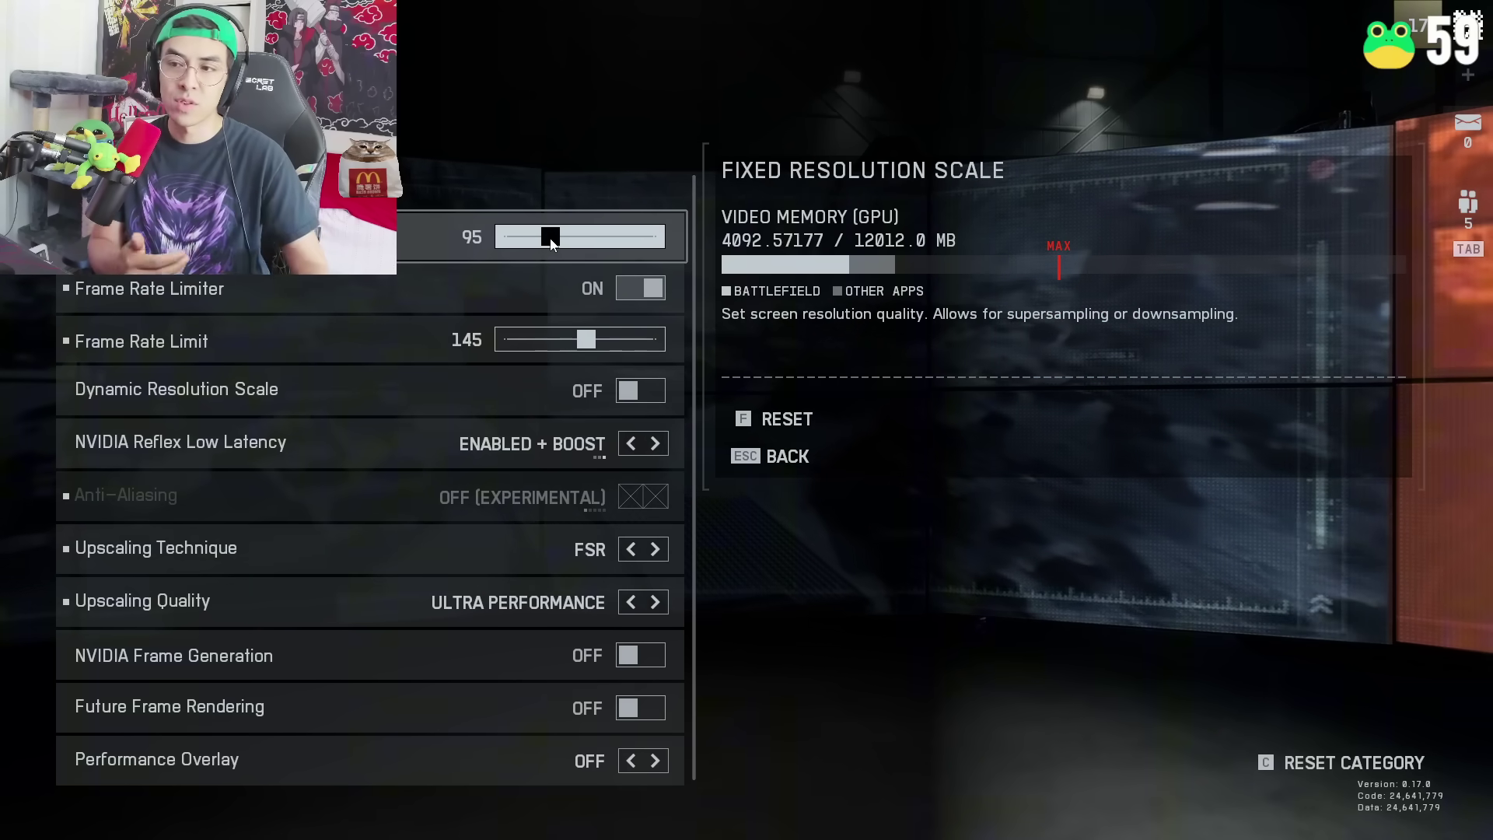
{"action": "left_click_drag", "start_coordinate": [550, 243], "coordinate": [546, 248]}
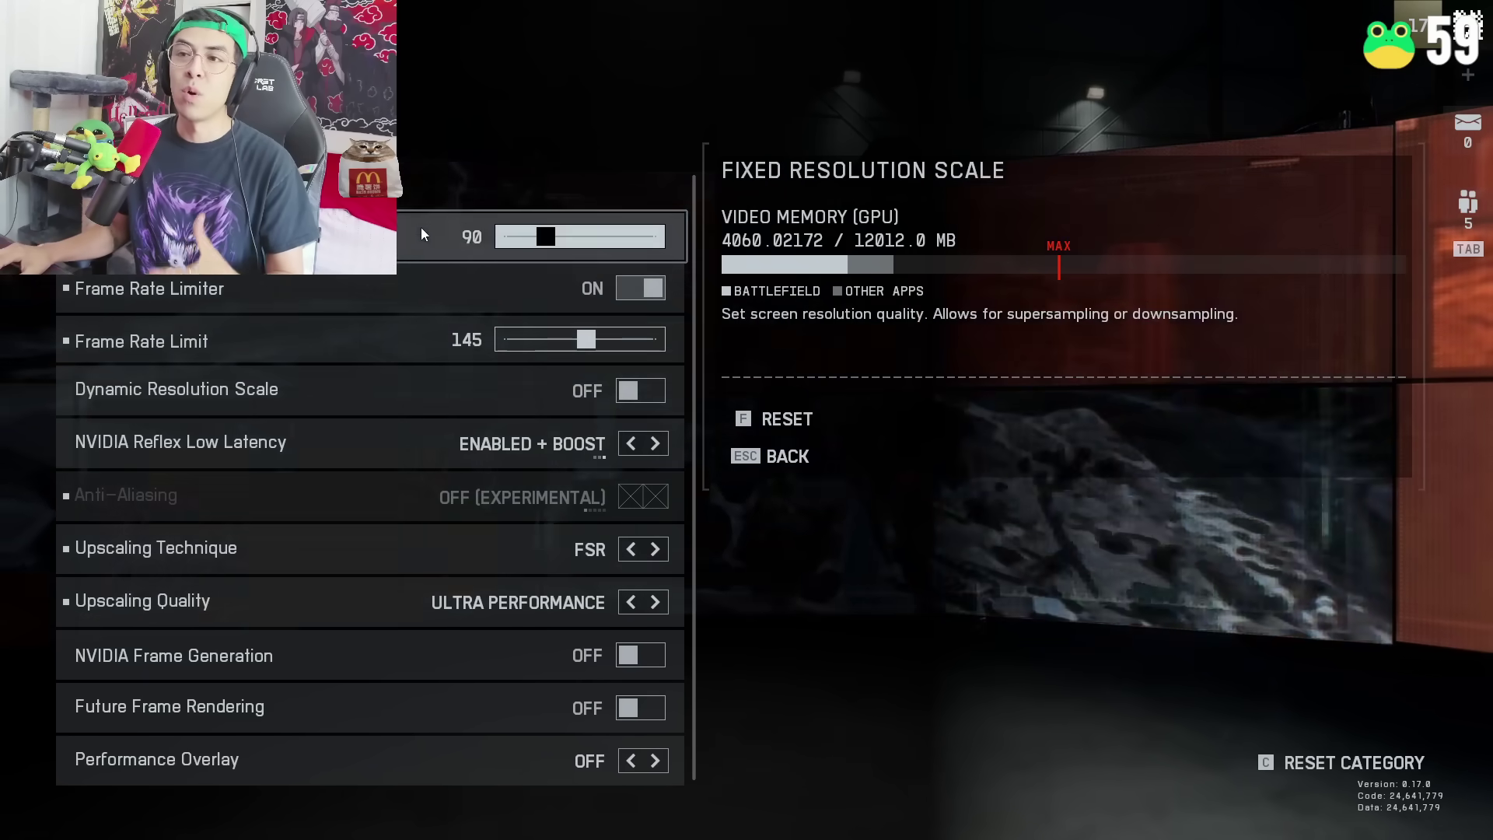
{"action": "key", "text": "Escape"}
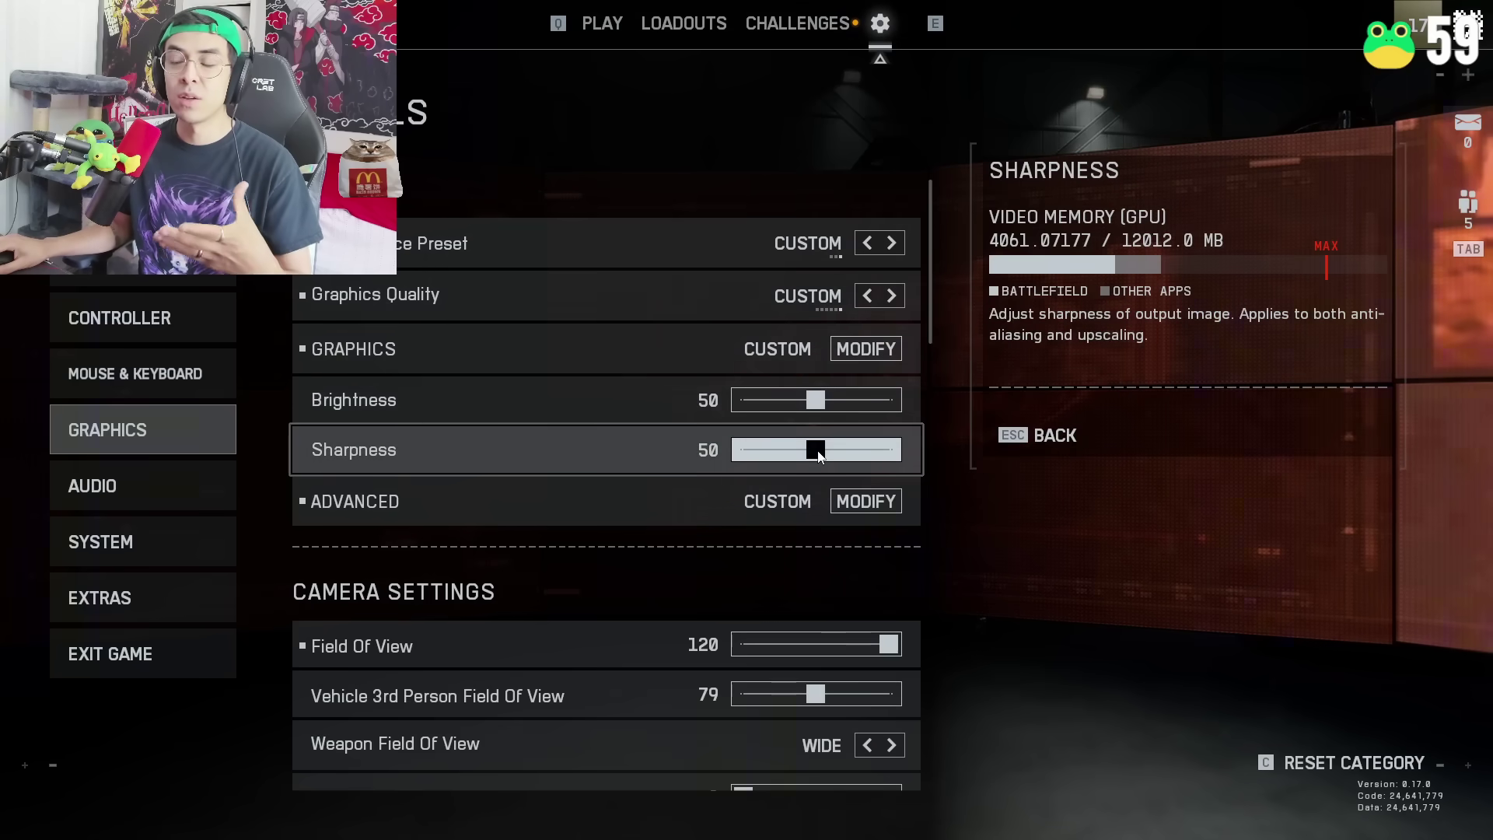
Try a Sharpness of 53, return it to 50, and look over the camera settings.
{"action": "left_click_drag", "start_coordinate": [818, 450], "coordinate": [824, 458]}
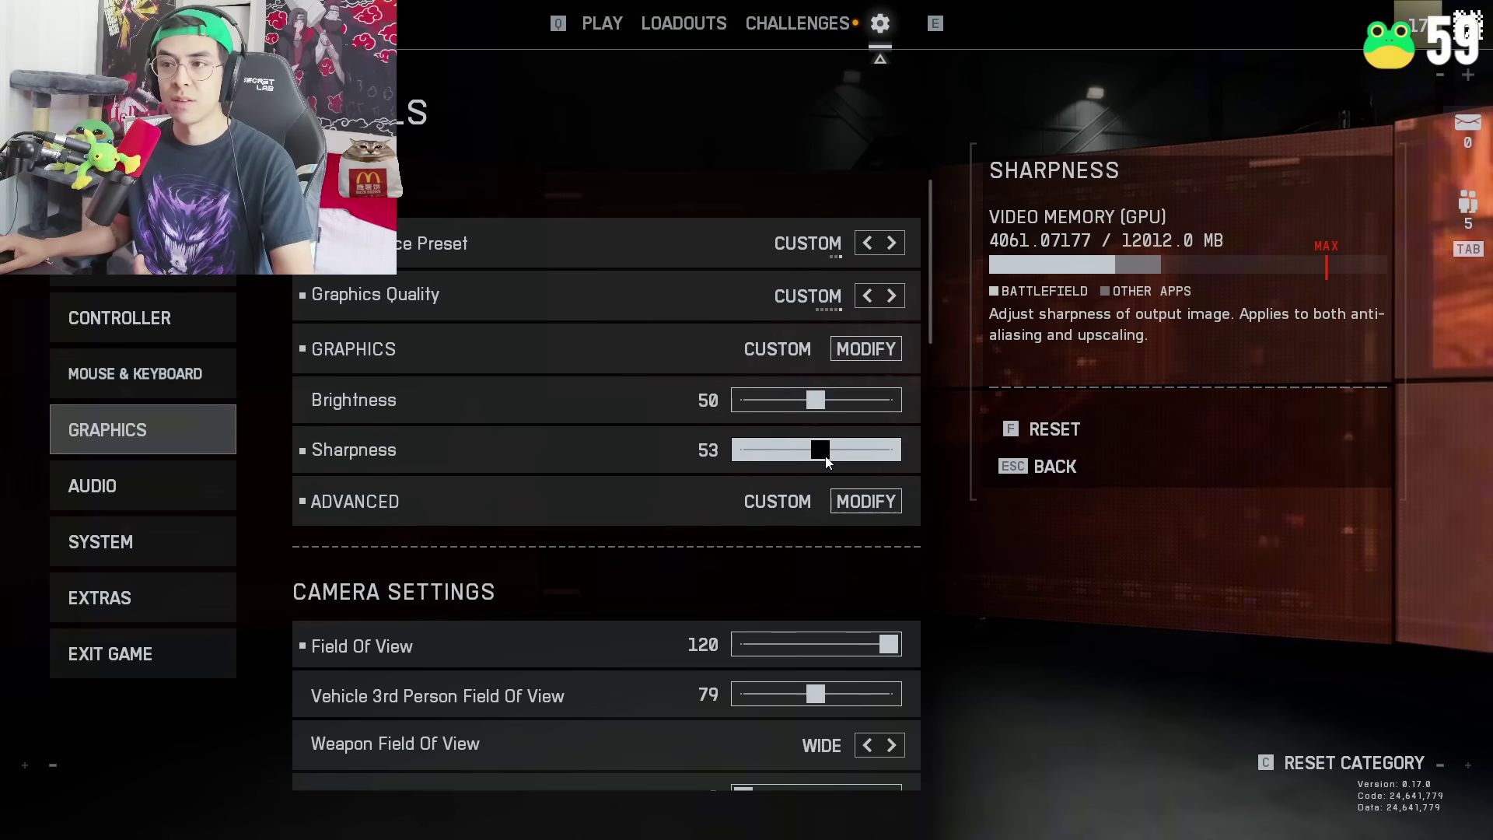
{"action": "left_click_drag", "start_coordinate": [828, 463], "coordinate": [820, 465]}
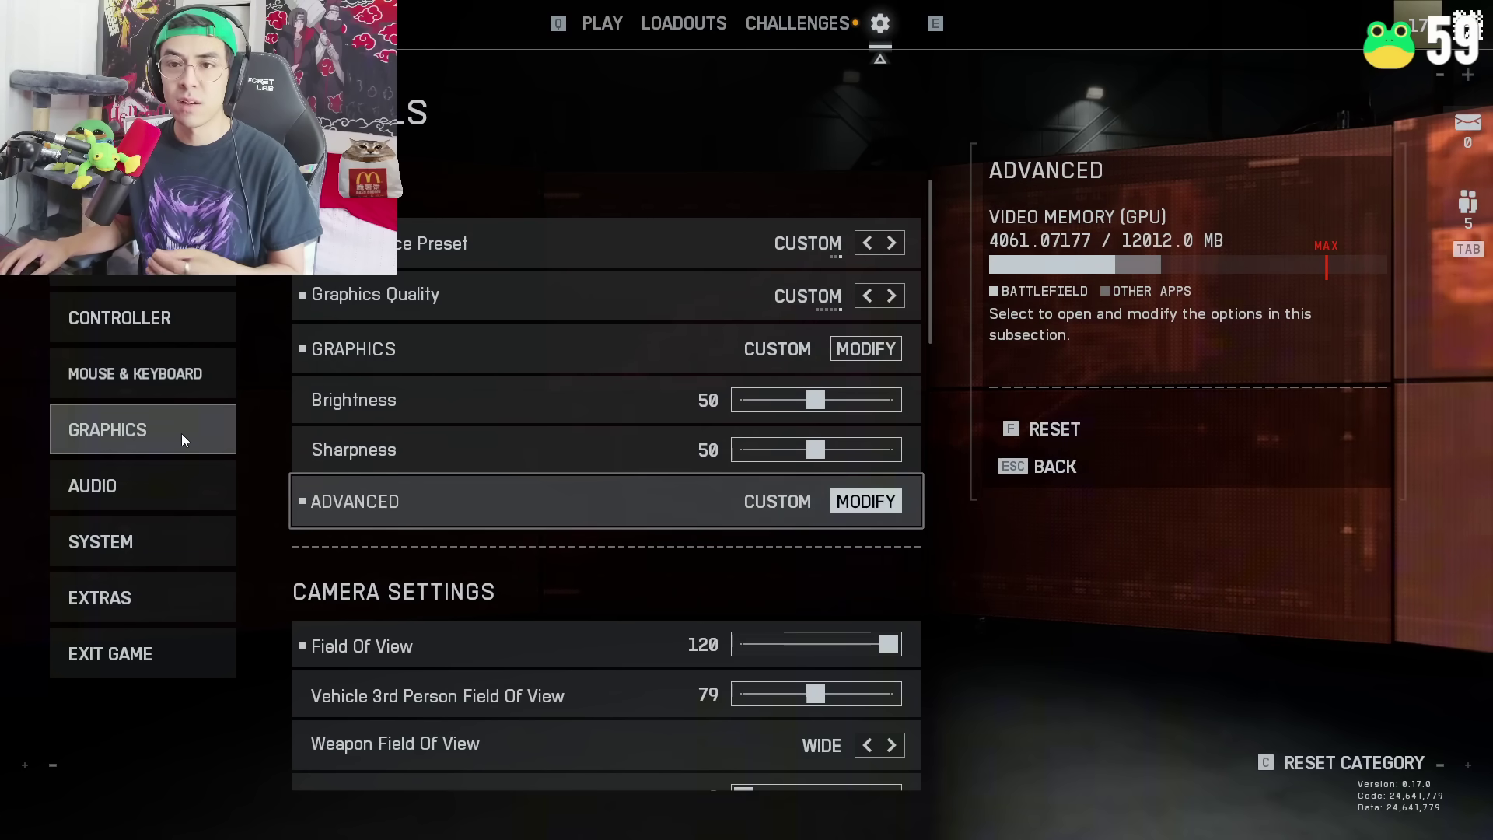
{"action": "scroll", "coordinate": [744, 591], "scroll_direction": "down", "scroll_amount": 3}
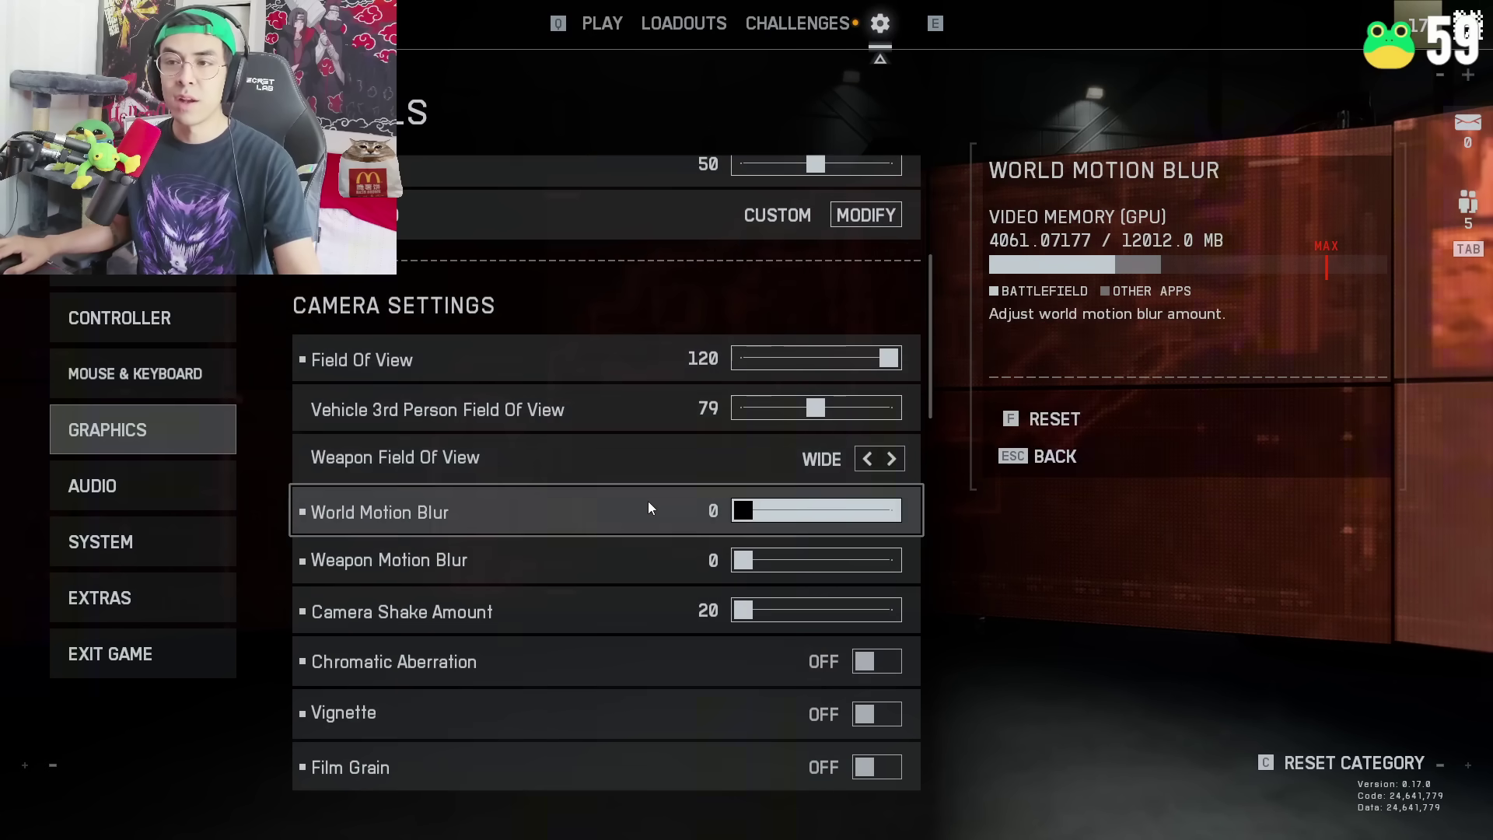
{"action": "scroll", "coordinate": [650, 496], "scroll_direction": "up", "scroll_amount": 3}
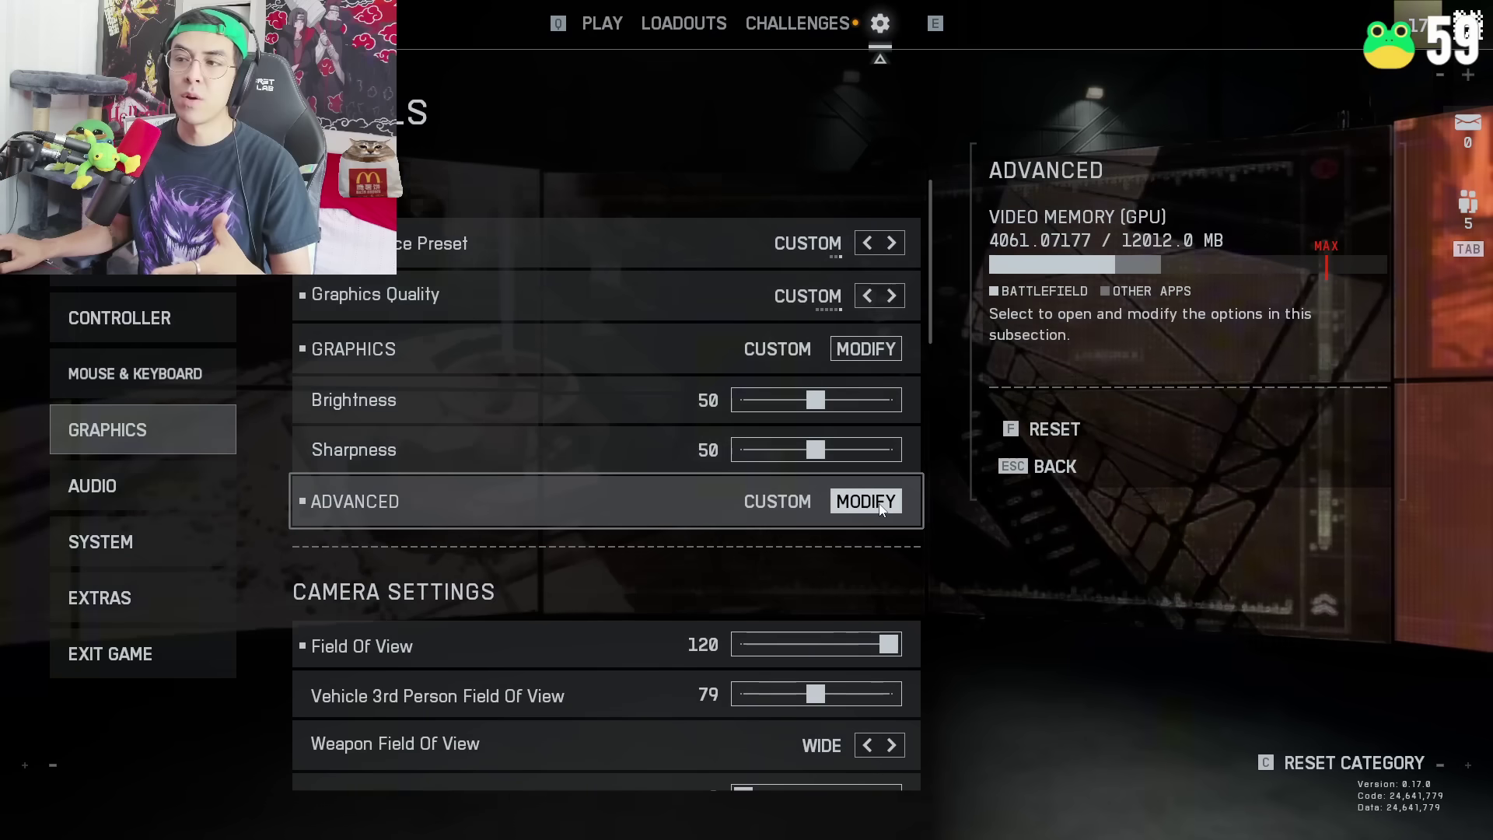
In the advanced graphics options, try Dynamic Resolution Scale with a Frame Rate Target of 60, and switch it back off.
{"action": "left_click", "coordinate": [863, 501]}
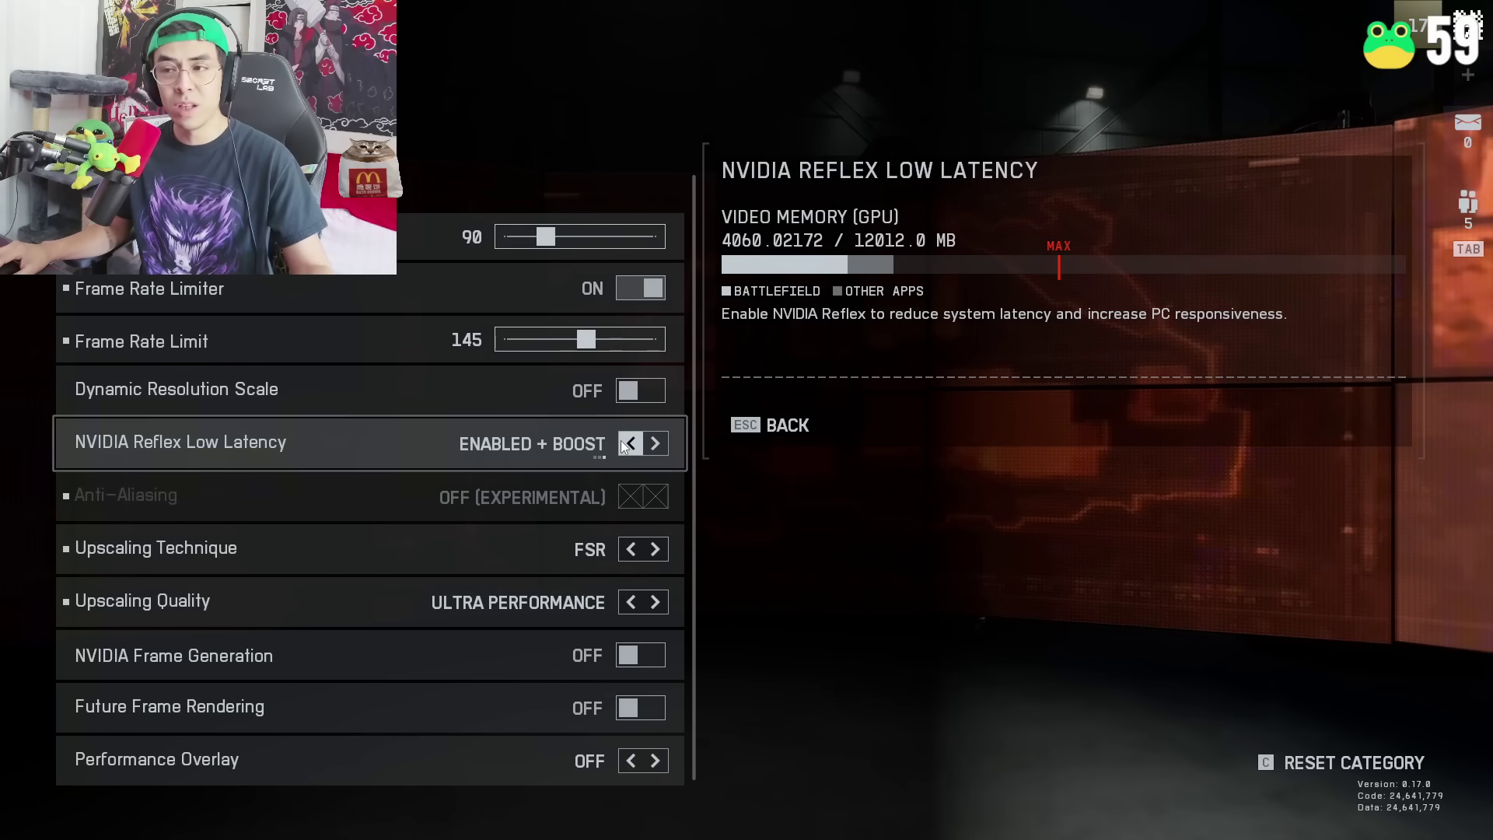
{"action": "left_click", "coordinate": [634, 390]}
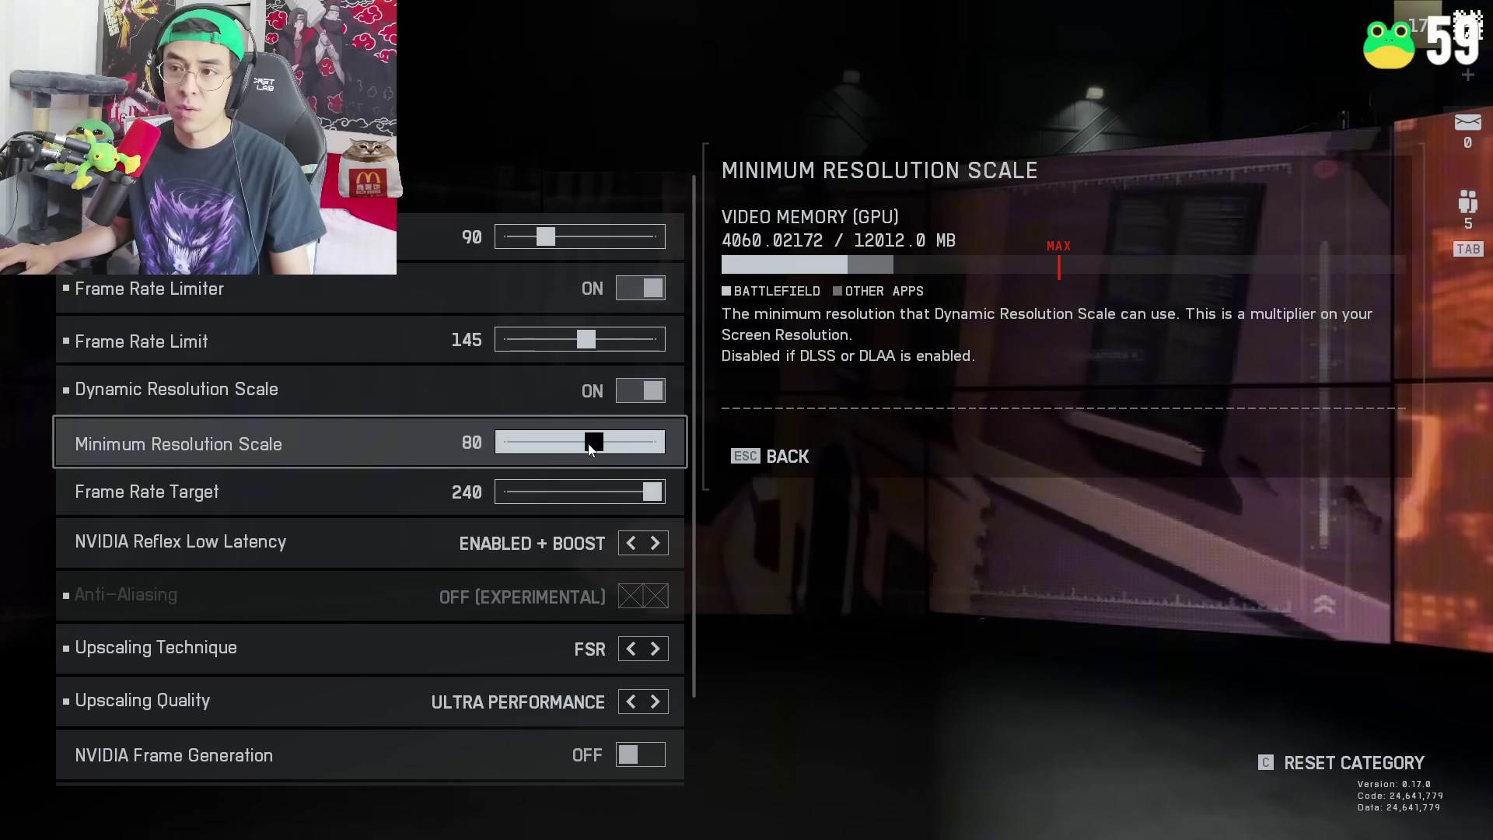
{"action": "mouse_move", "coordinate": [591, 449]}
{"action": "left_mouse_down"}
{"action": "mouse_move", "coordinate": [487, 440]}
{"action": "mouse_move", "coordinate": [602, 459]}
{"action": "left_mouse_up"}
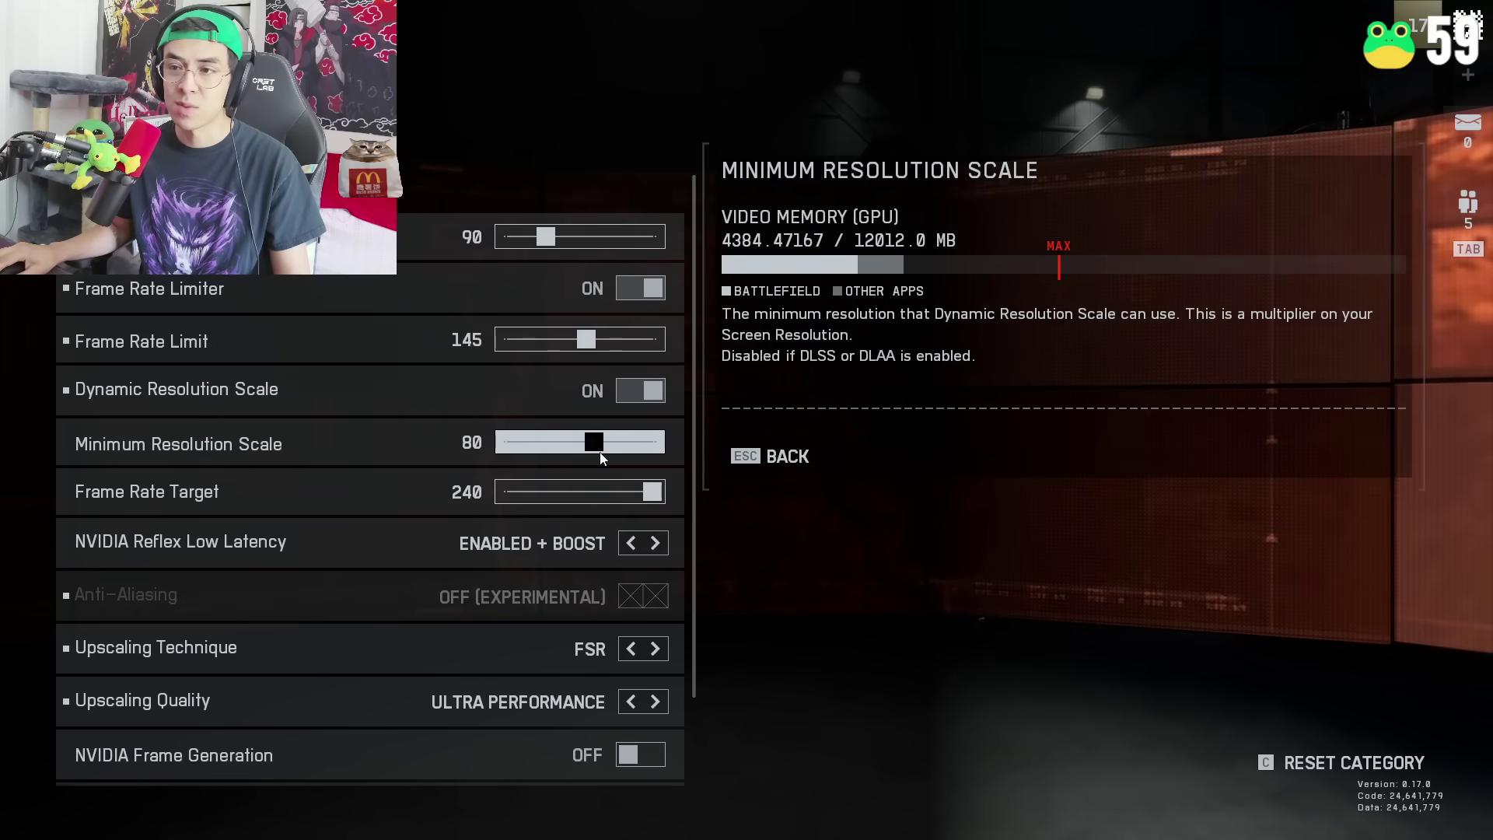
{"action": "left_click_drag", "start_coordinate": [650, 492], "coordinate": [525, 501]}
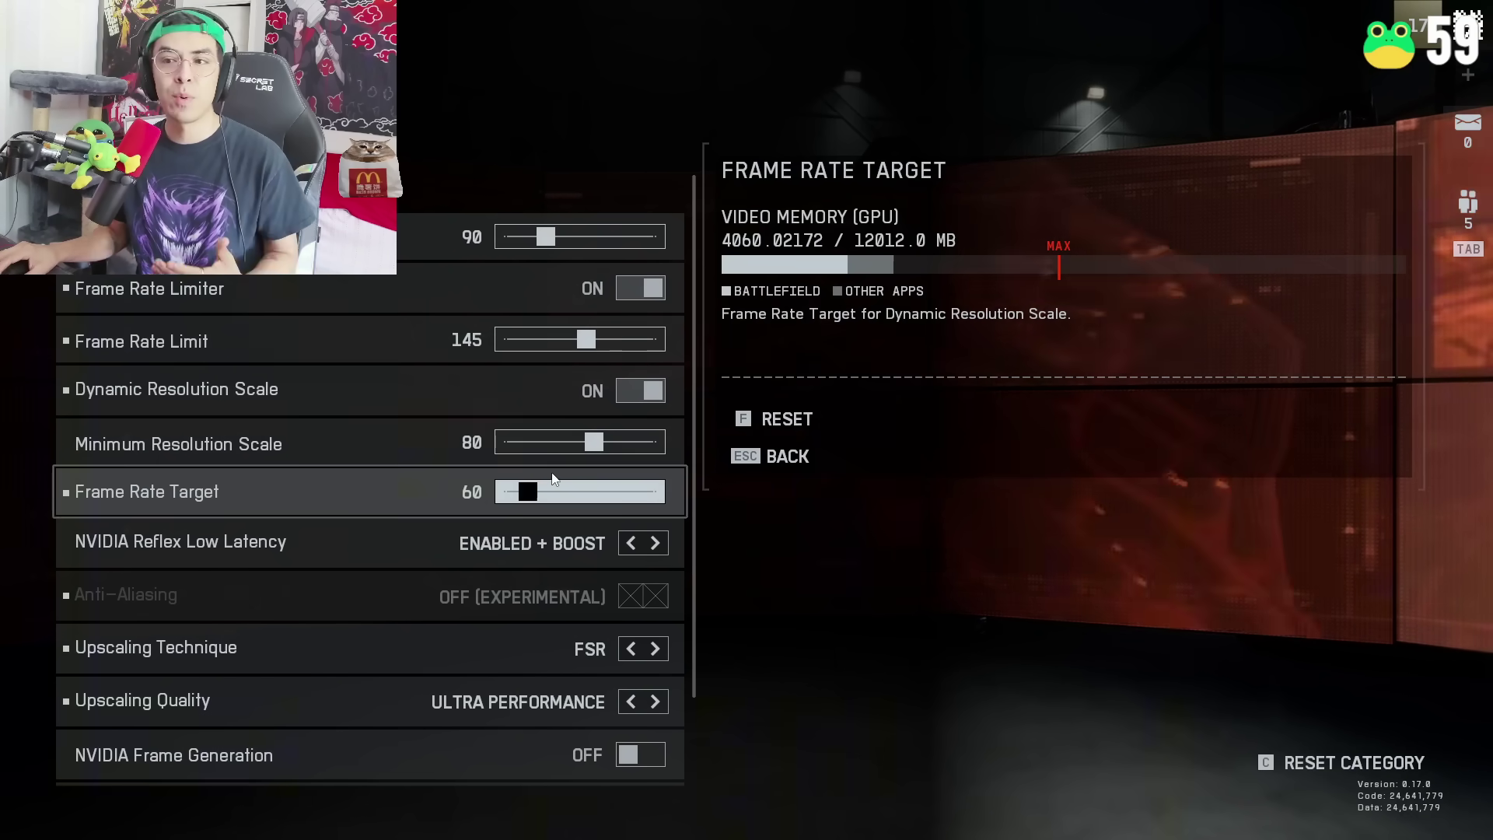
{"action": "left_click", "coordinate": [639, 386]}
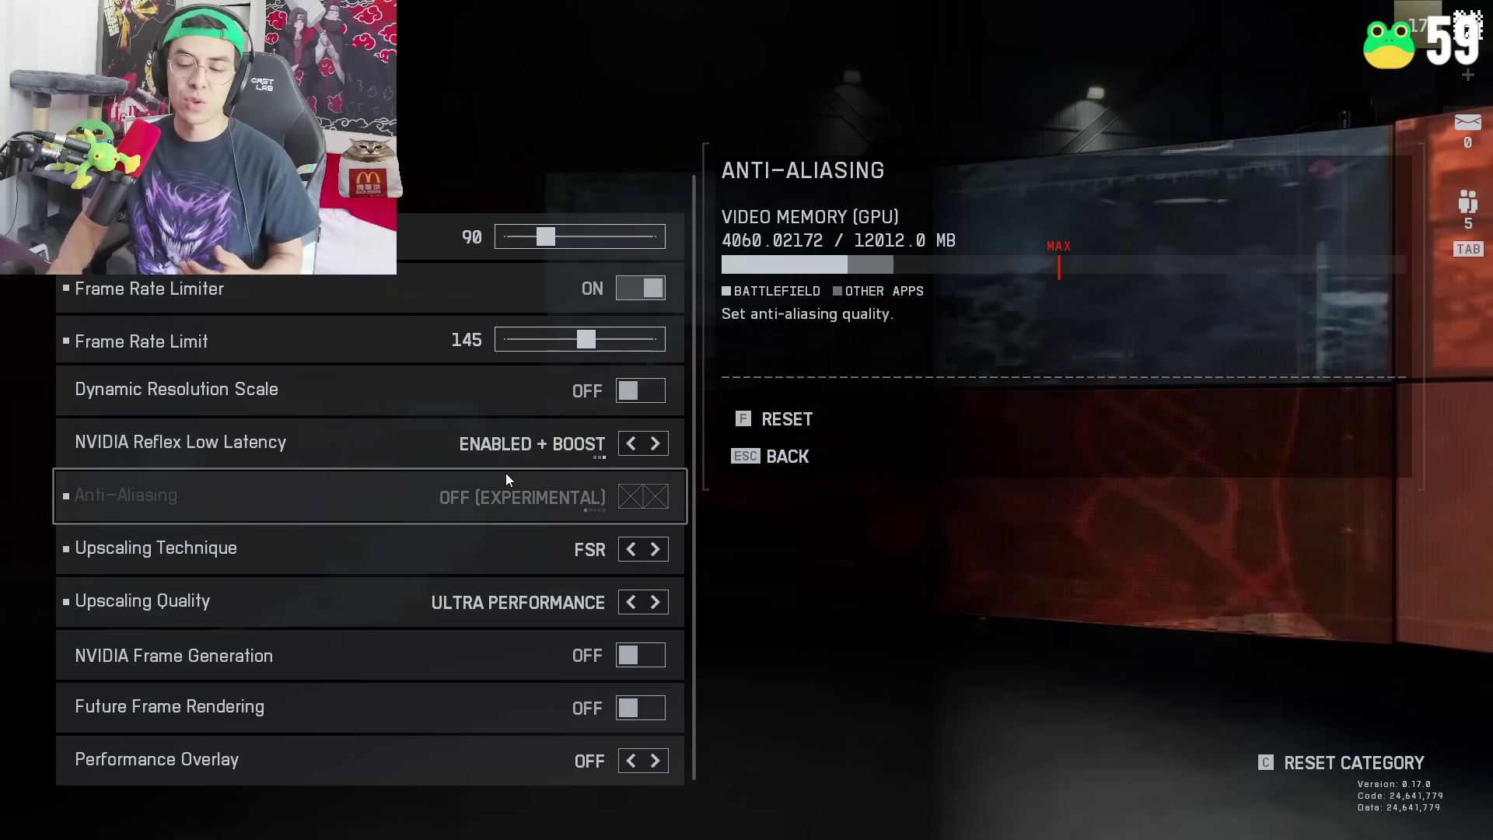